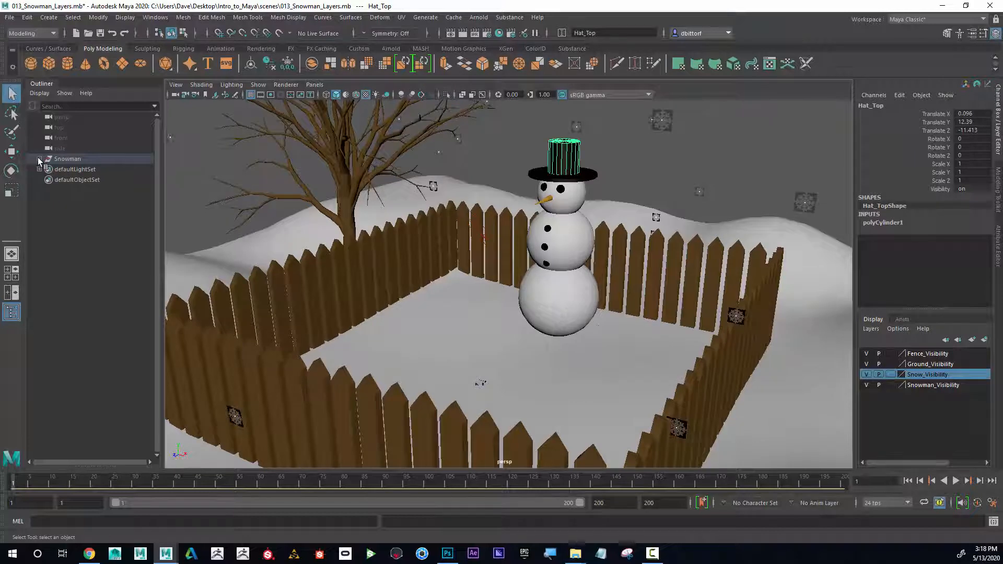
Expand the Snowman hierarchy down to the Hat group and examine its separate Hat_Top and Hat_Base pieces.
left_click(39, 158)
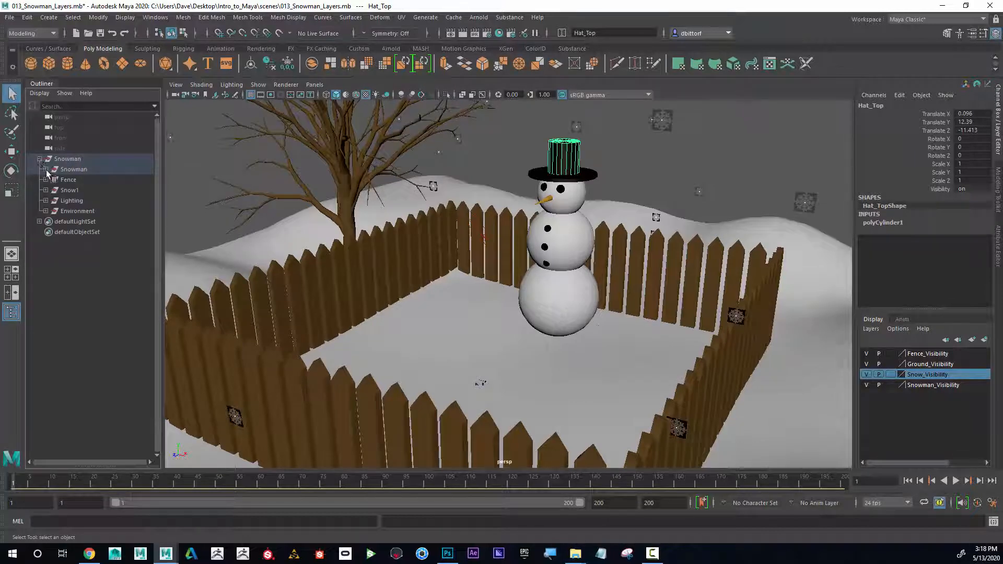
left_click(46, 170)
left_click(52, 273)
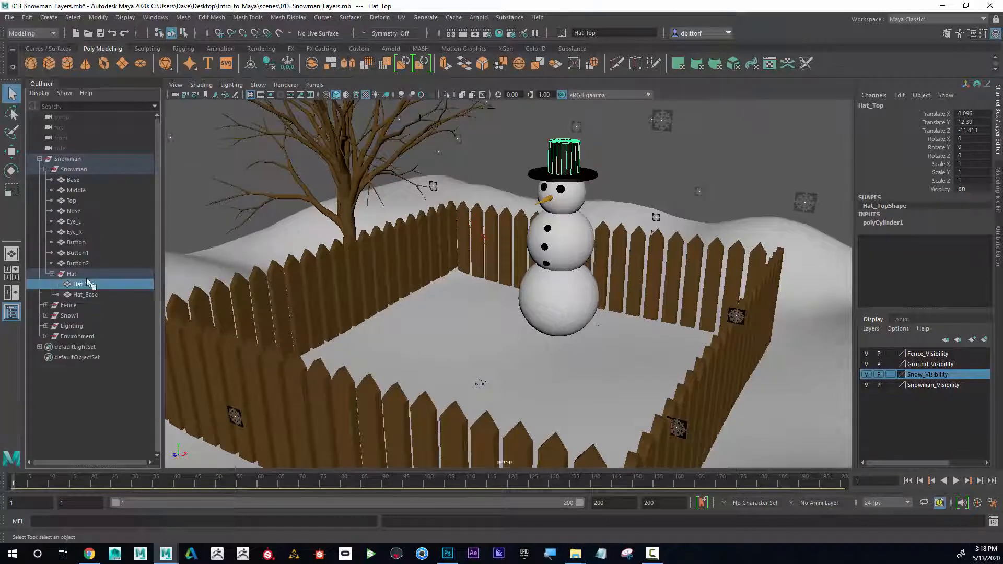
left_click(597, 180)
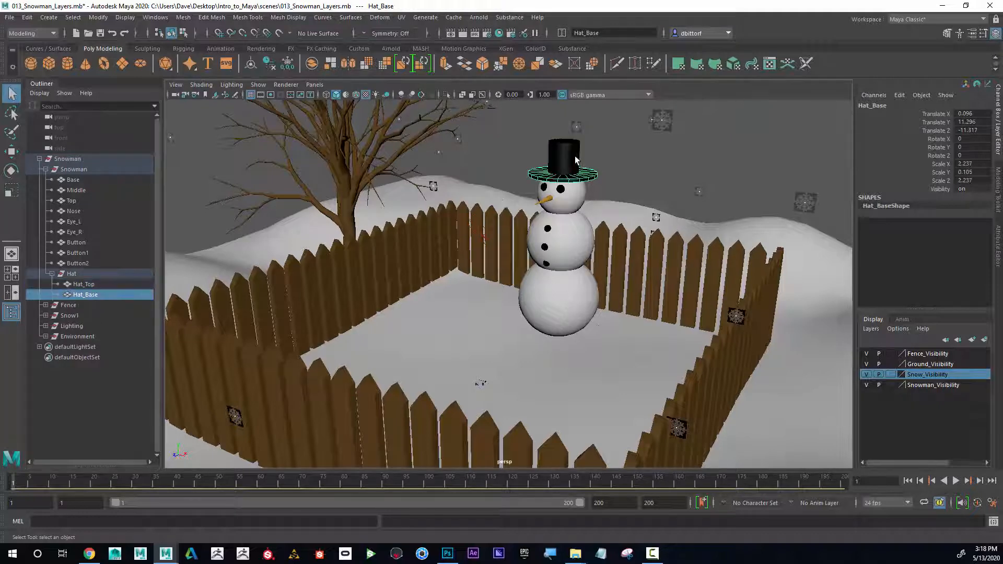
left_click(583, 170)
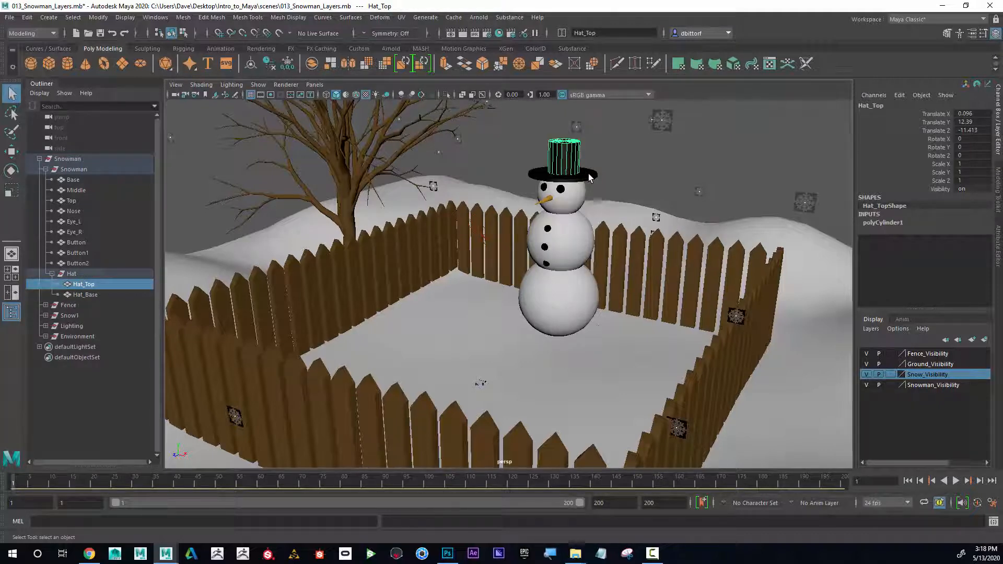
left_click(71, 273)
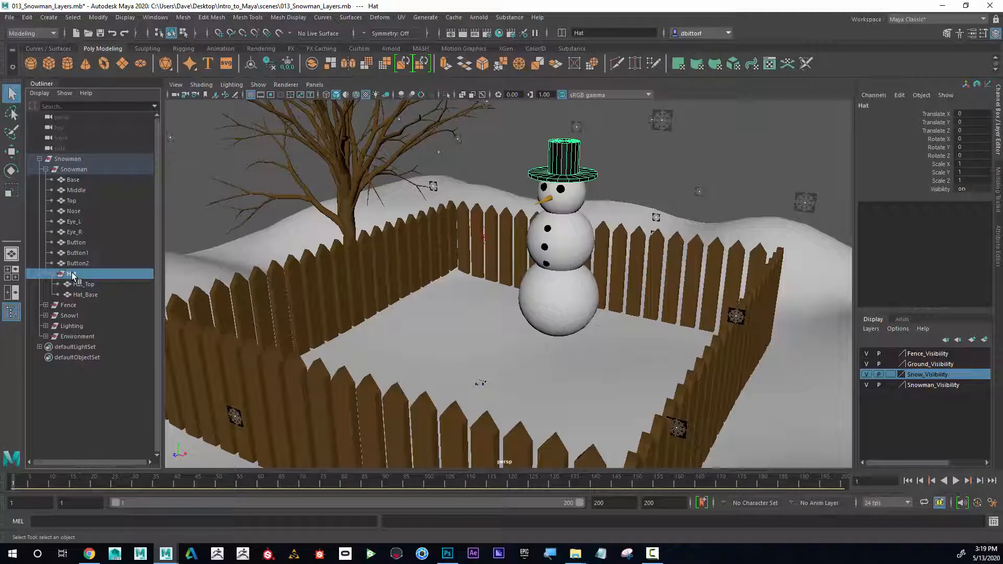
Combine the snowman's Hat_Top and Hat_Base meshes into a single object.
left_click(580, 156)
left_click(589, 178, "shift")
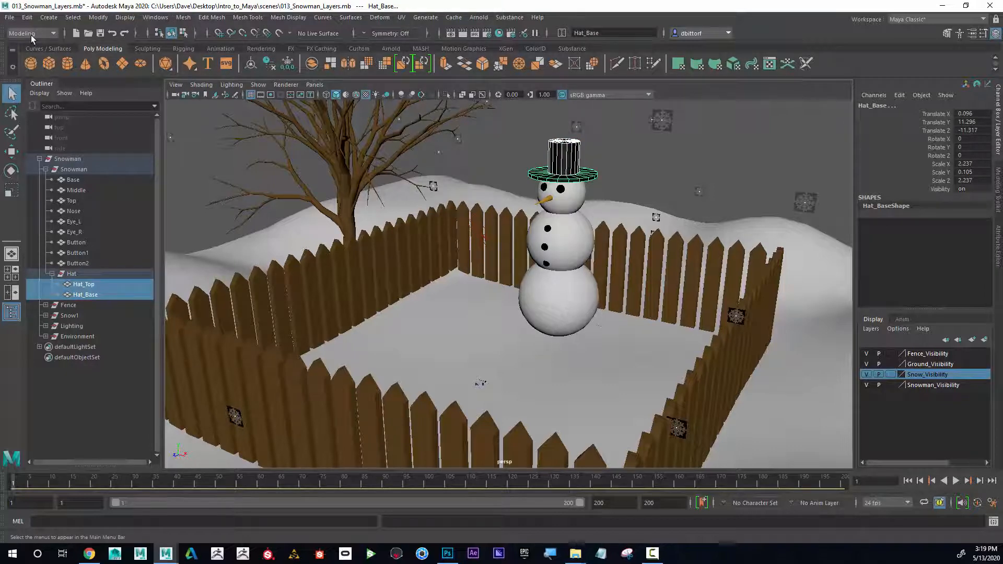
left_click(189, 20)
left_click(202, 55)
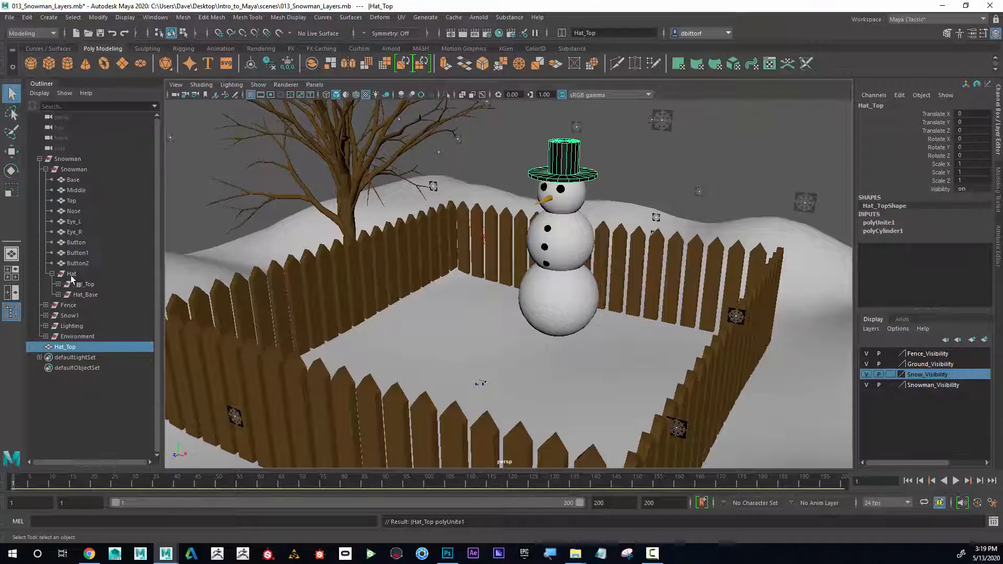
Delete the construction history of the combined hat and reselect the hat.
mouse_move(71, 277)
left_mouse_down()
mouse_move(72, 296)
mouse_move(66, 290)
left_mouse_up()
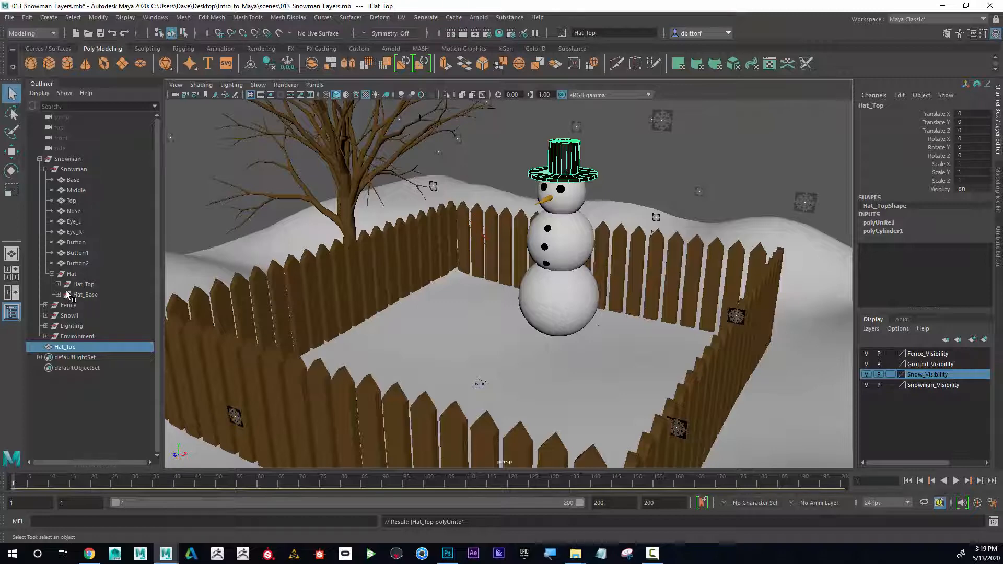
left_click(28, 19)
mouse_move(87, 140)
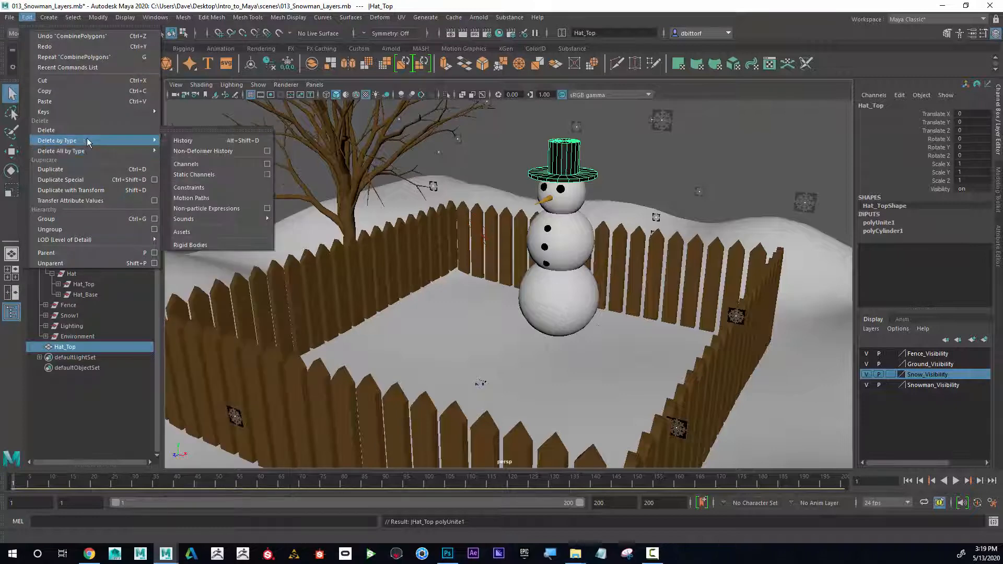
left_click(205, 141)
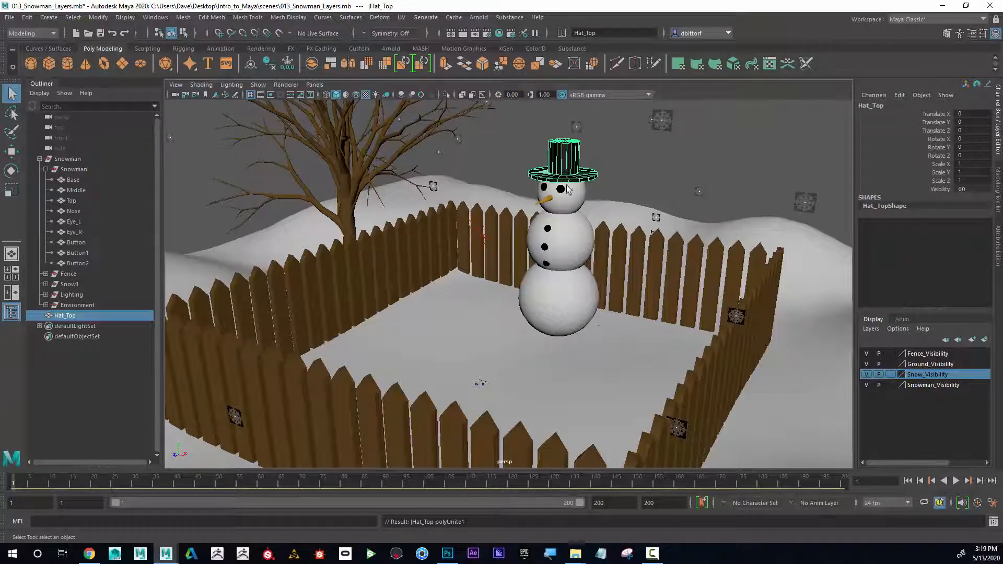
left_click(615, 161)
left_click(586, 172)
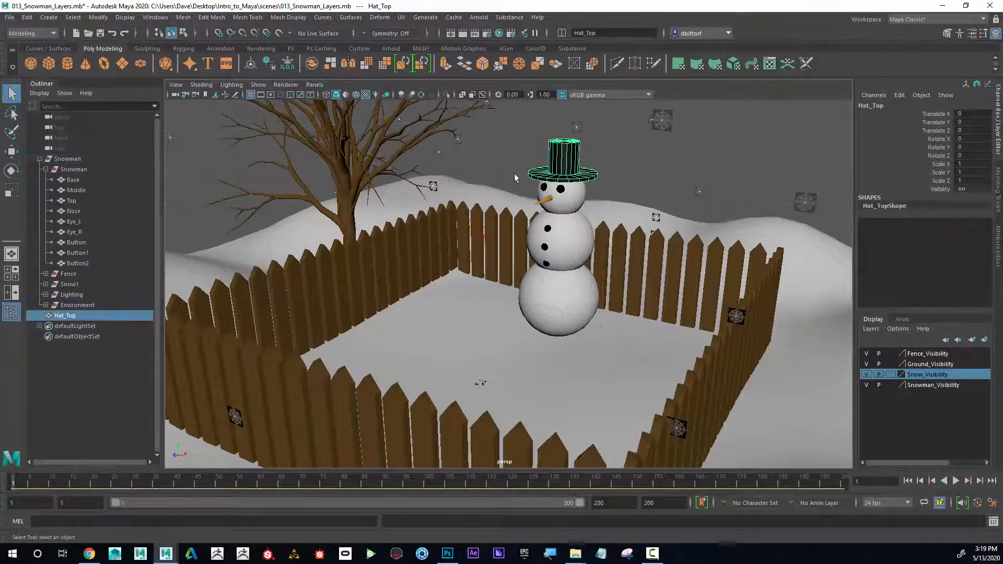
Parent Hat_Top under the nested Snowman group, check its placement in the hierarchy, and reselect the hat.
left_click(46, 169)
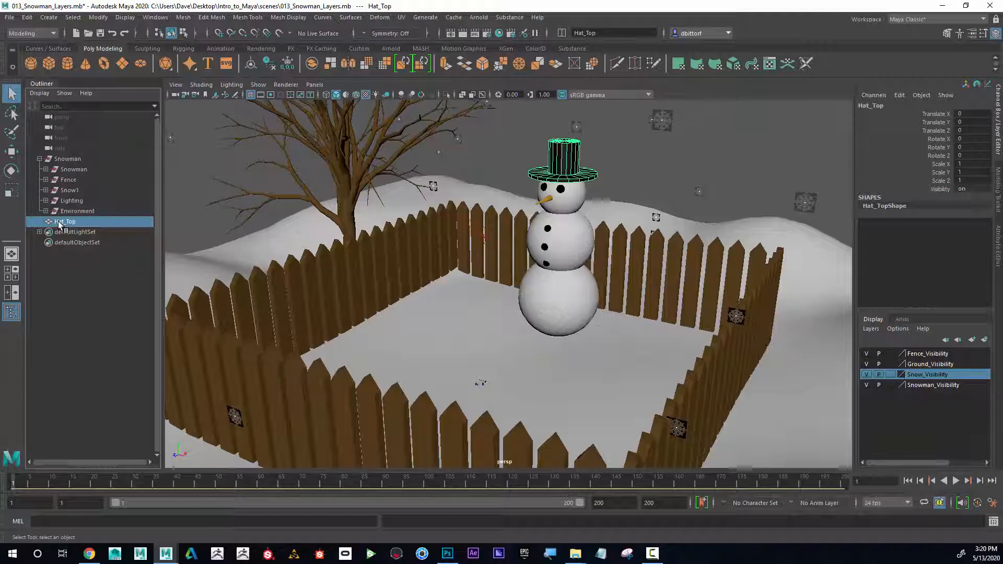
left_click_drag(59, 223, 73, 173)
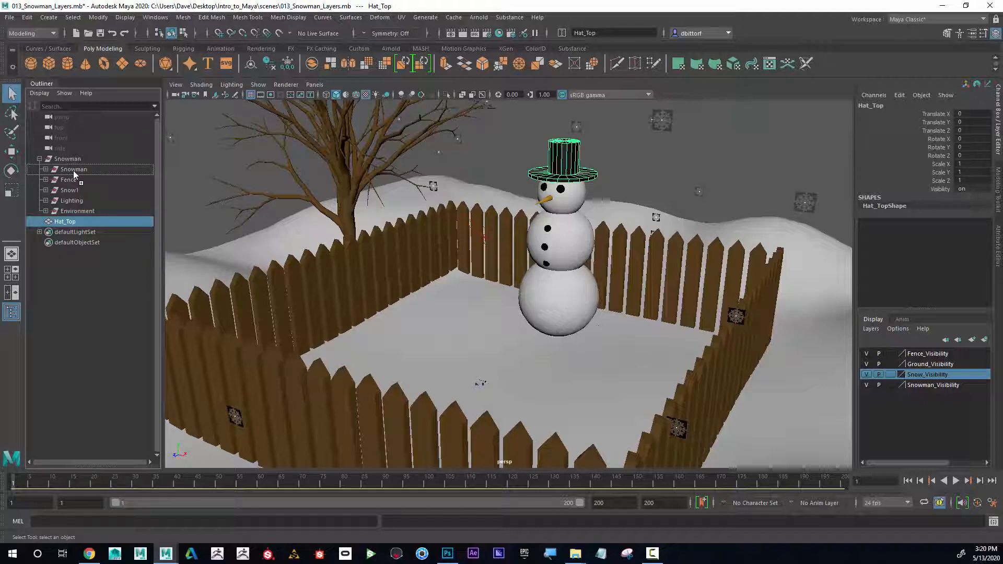
left_click_drag(73, 170, 73, 170)
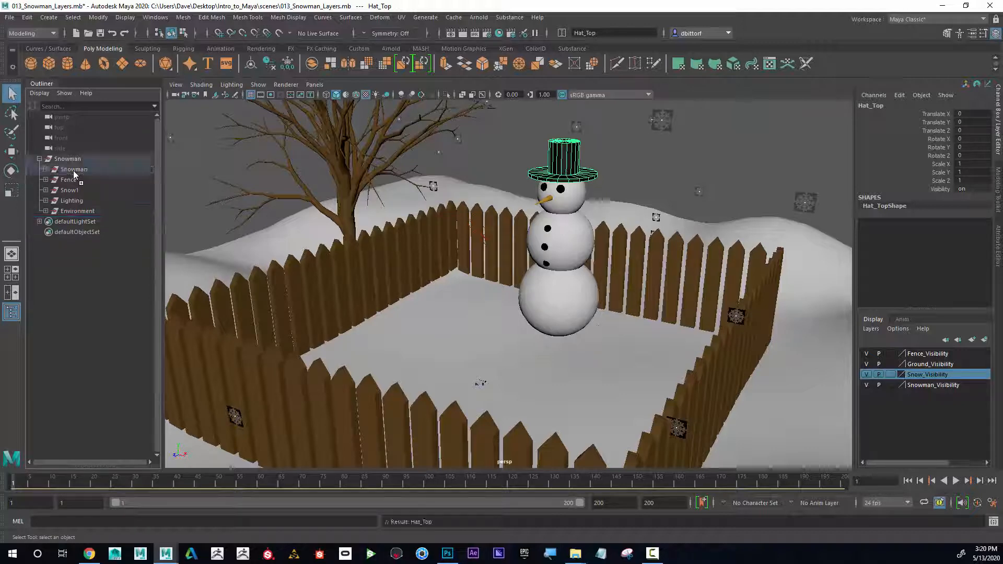
left_click(45, 169)
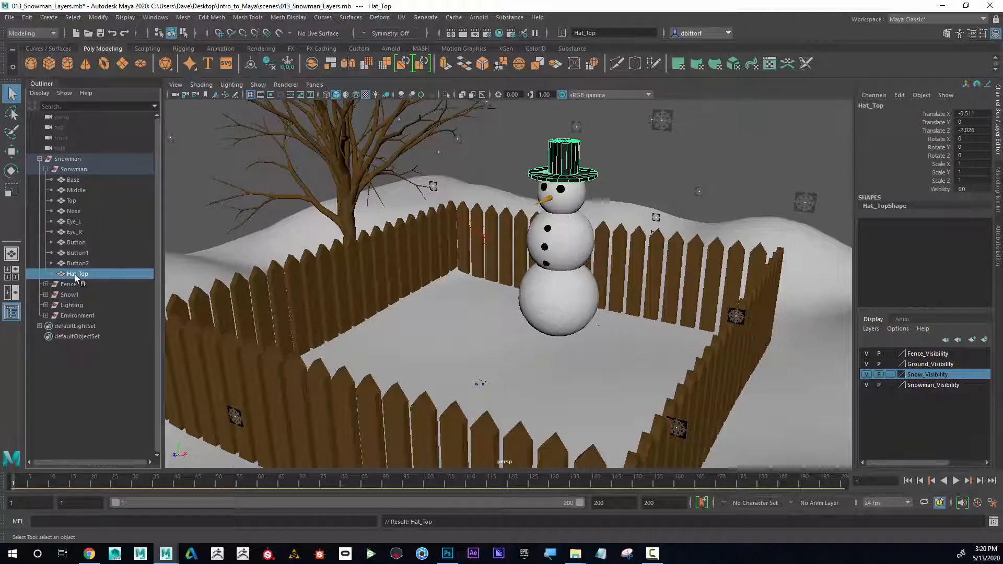
left_click(67, 170)
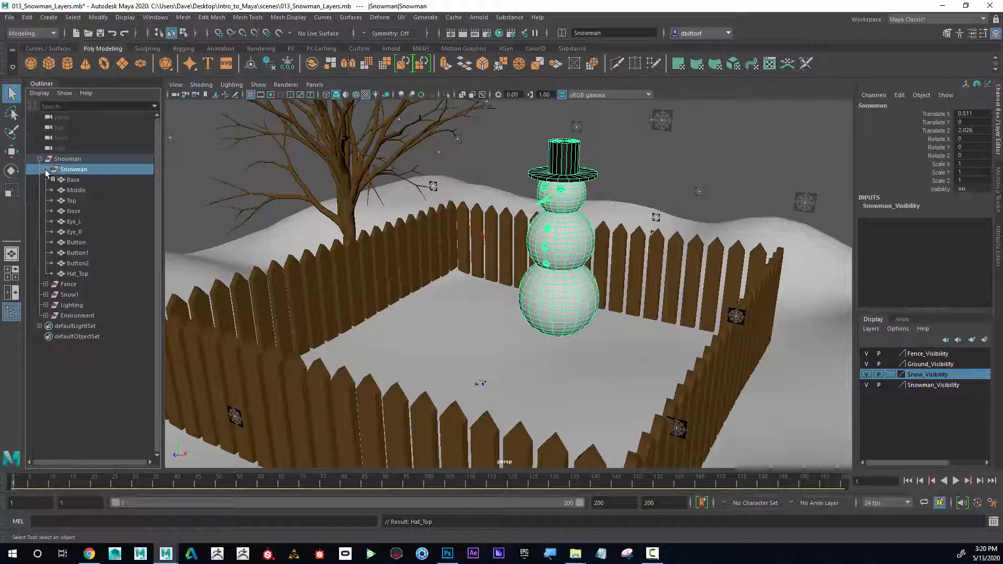
left_click(46, 169)
left_click(578, 152)
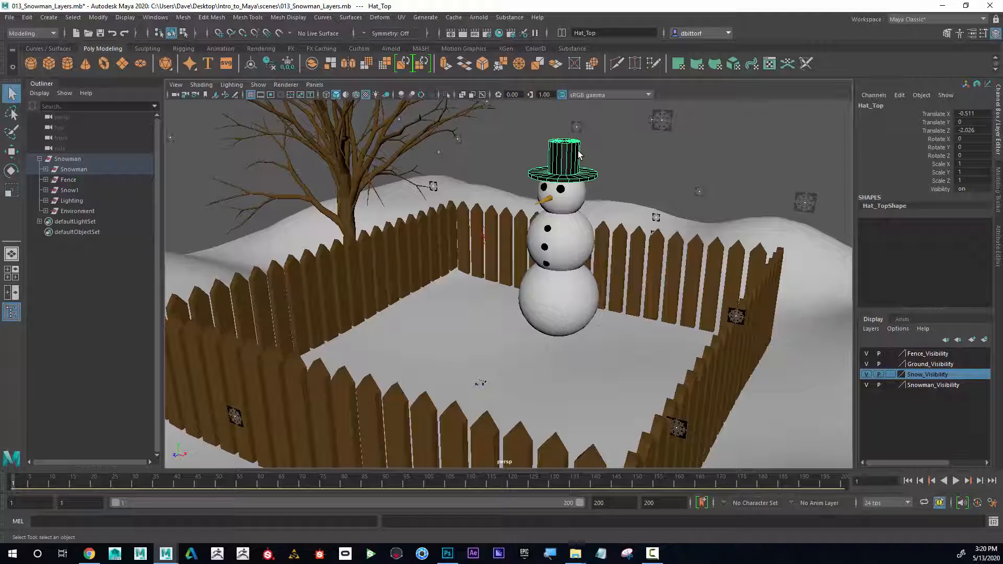
Play the snow animation twice from the start to preview the scene around the snowman, and return to frame 1.
right_click_drag(701, 267, 616, 262, "alt")
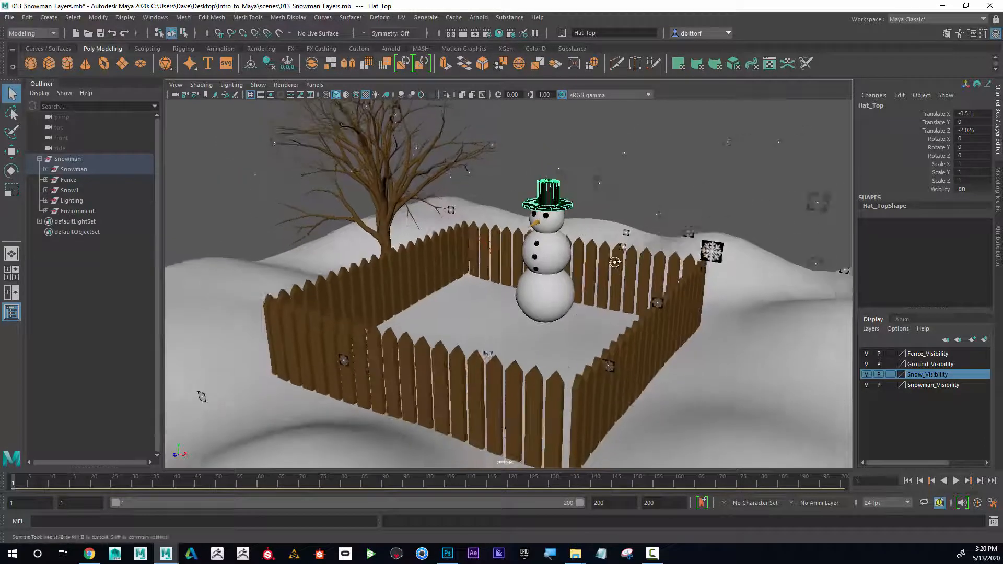
left_click_drag(617, 262, 585, 255, "alt")
middle_click_drag(585, 254, 537, 266, "alt")
right_click_drag(536, 265, 565, 272, "alt")
left_click_drag(565, 272, 587, 267, "alt")
middle_click_drag(587, 267, 616, 257, "alt")
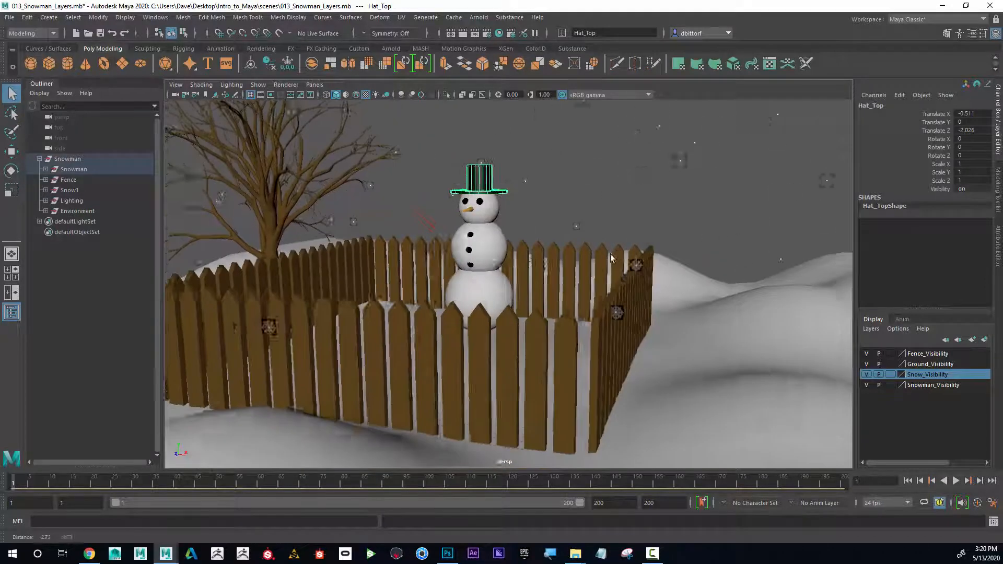
right_click_drag(616, 257, 583, 258, "alt")
middle_click_drag(583, 258, 586, 259, "alt")
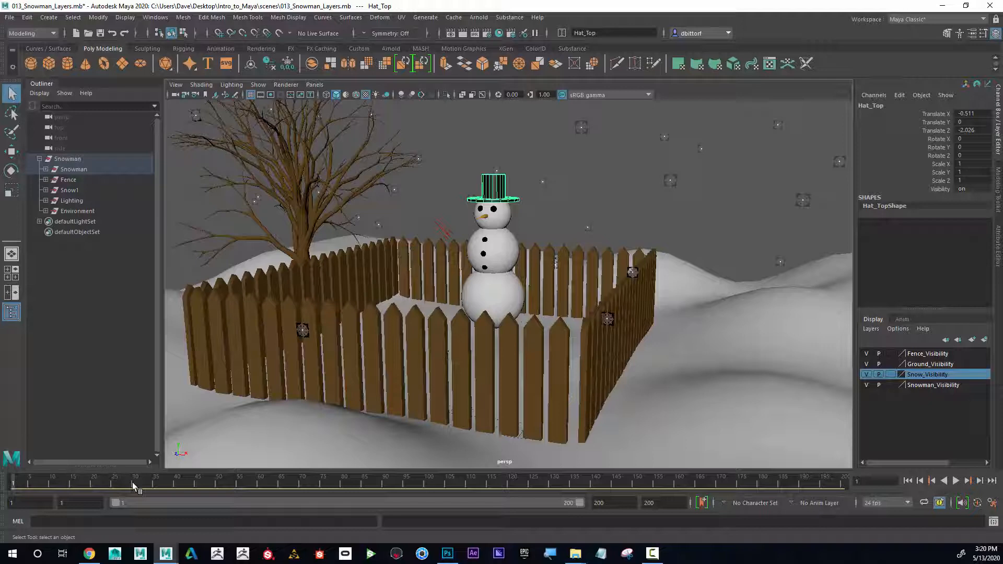
left_click(956, 481)
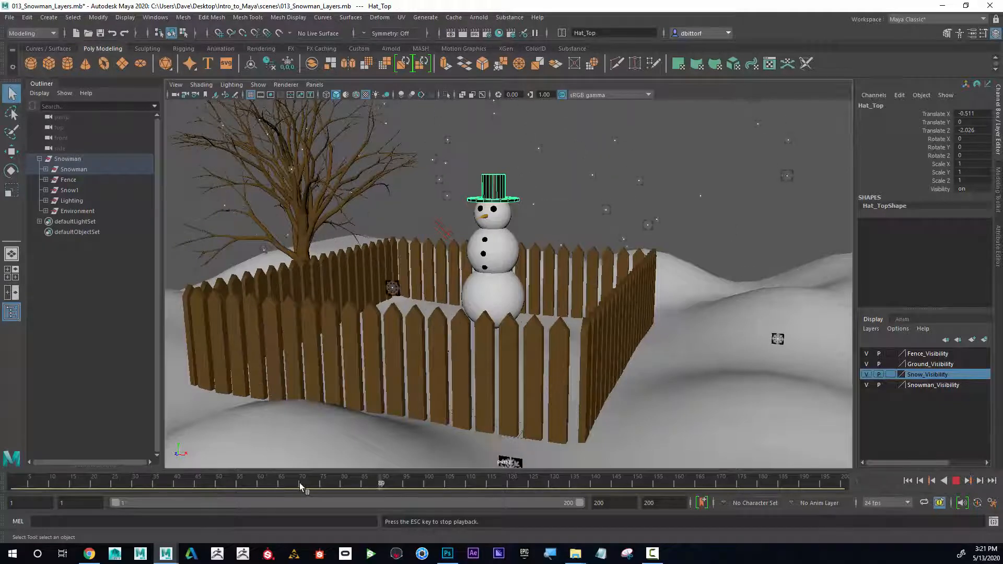
left_click(957, 481)
left_click(908, 481)
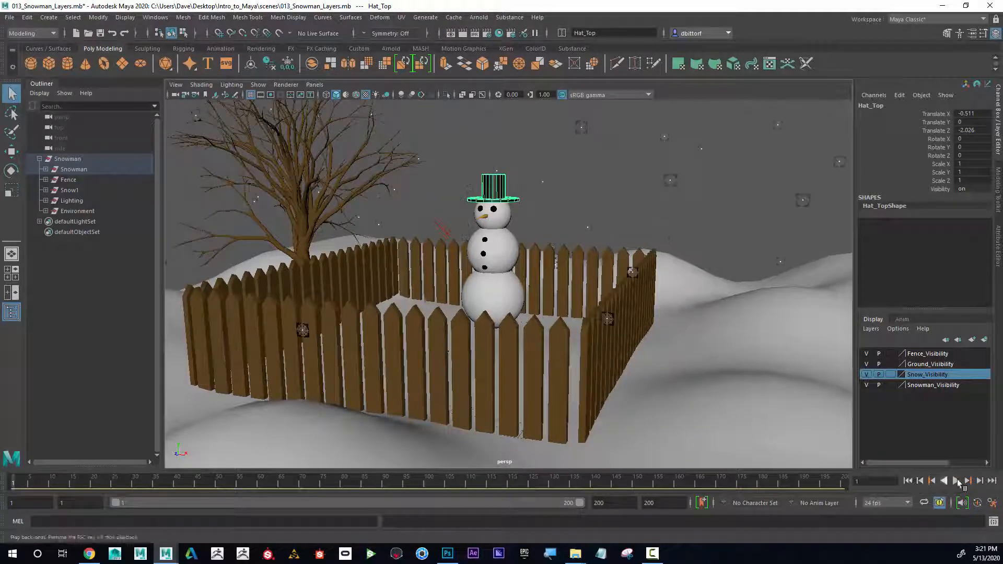
left_click(956, 481)
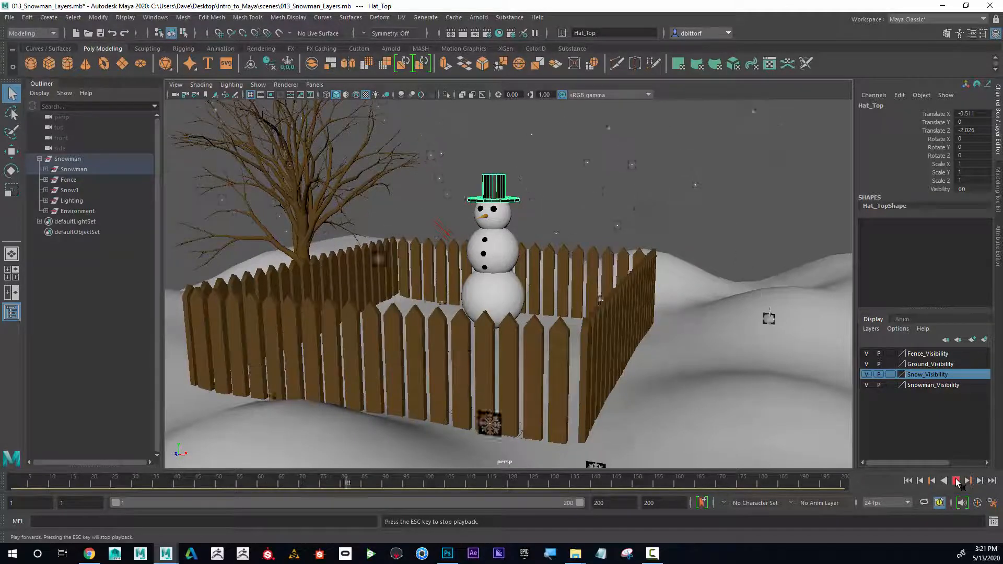
left_click(957, 481)
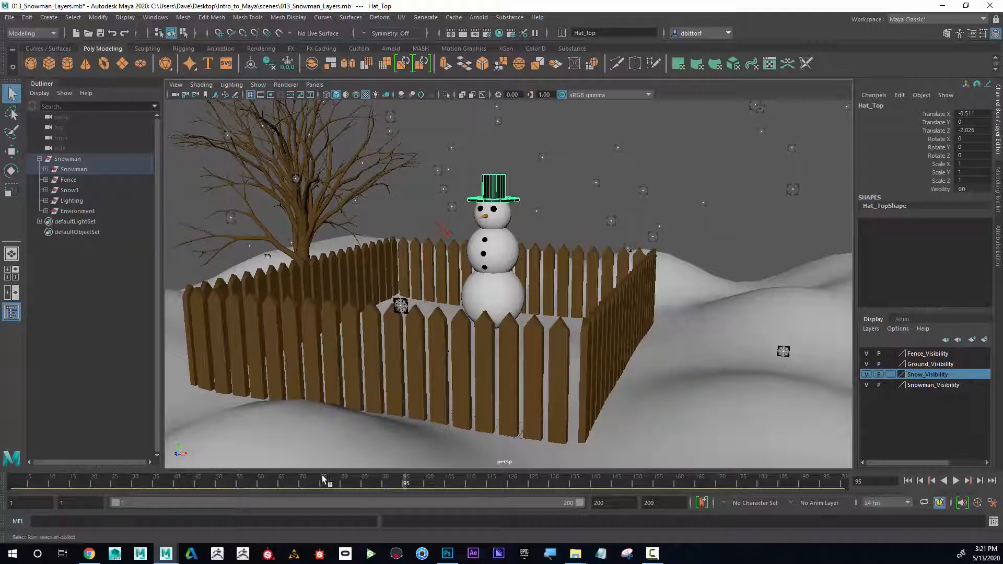
left_click(908, 481)
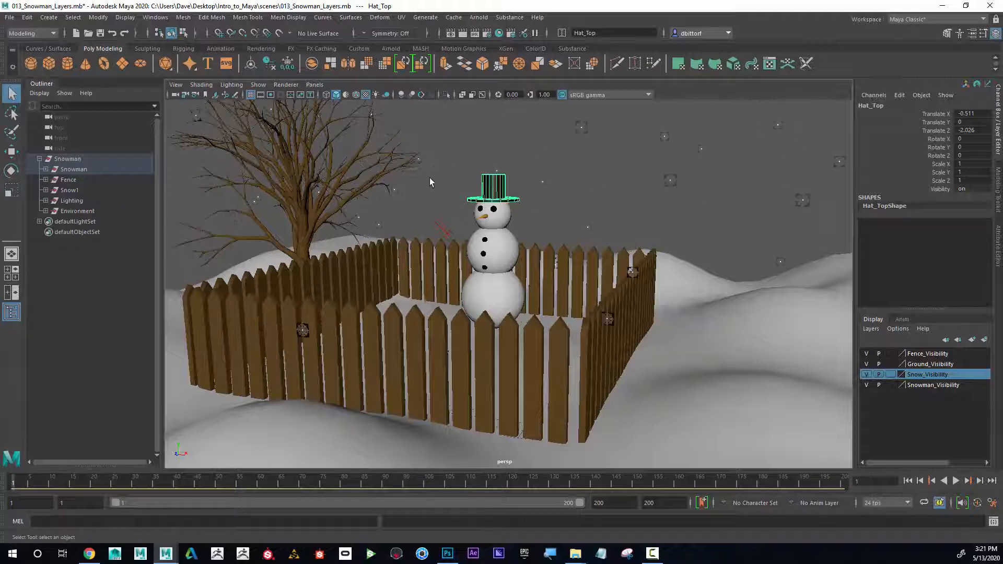
Move the current time to frame 30 and choose the Maya Classic workspace.
left_click_drag(432, 301, 460, 310, "alt")
right_click_drag(460, 311, 470, 312, "alt")
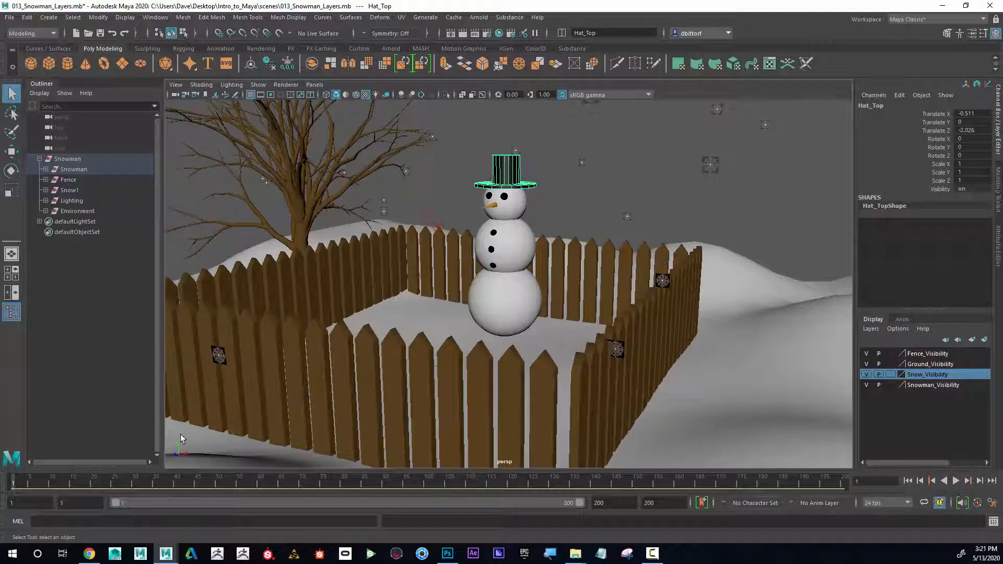
left_click(134, 483)
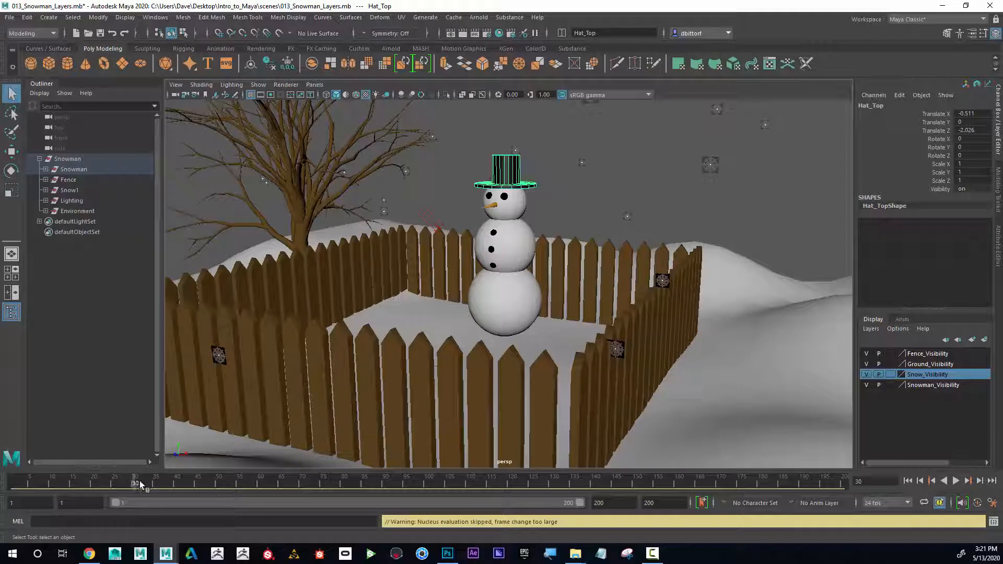
left_click(911, 19)
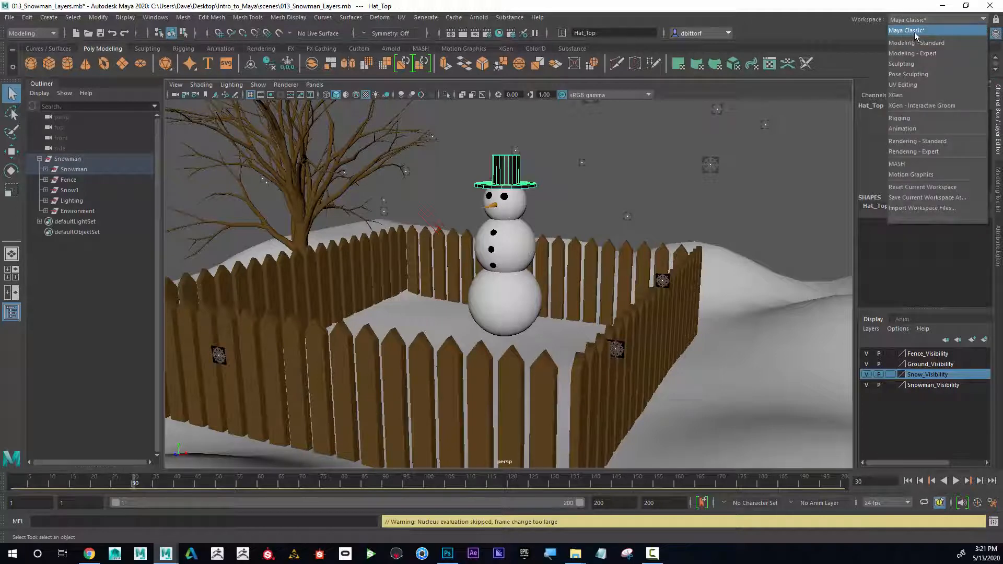
left_click(914, 31)
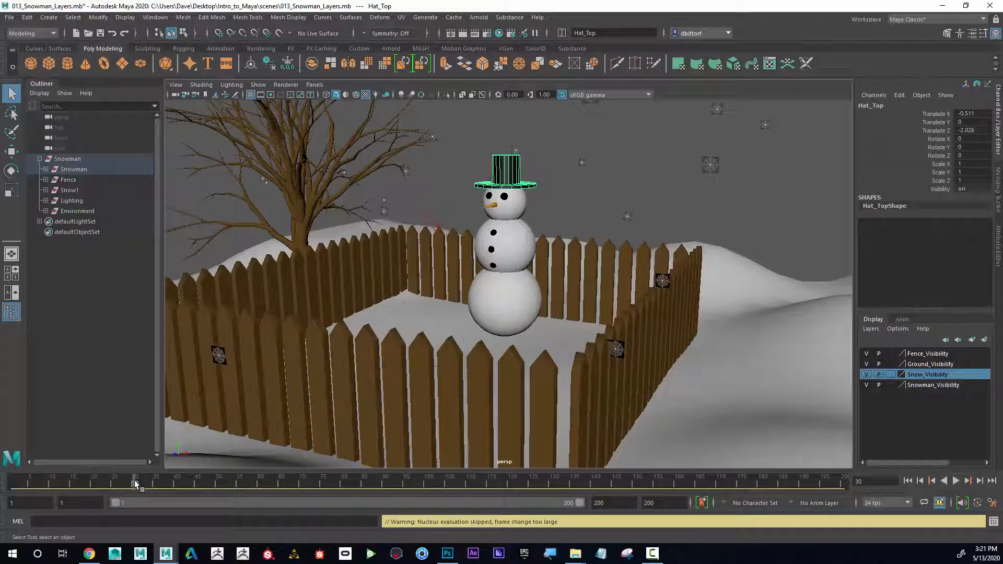
Activate the Move tool on the hat and center the hat's pivot.
left_click(12, 151)
left_click(11, 170)
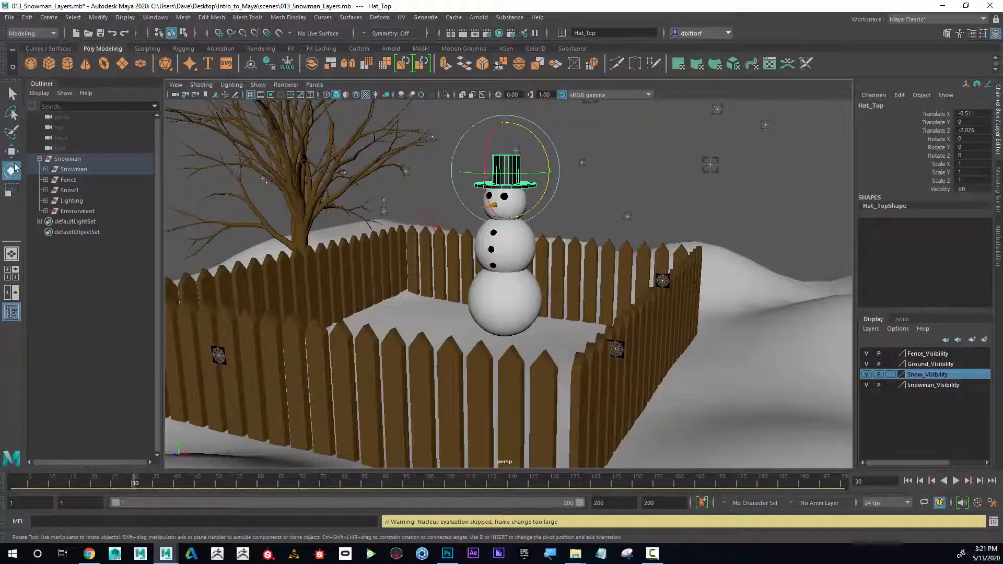
left_click(15, 152)
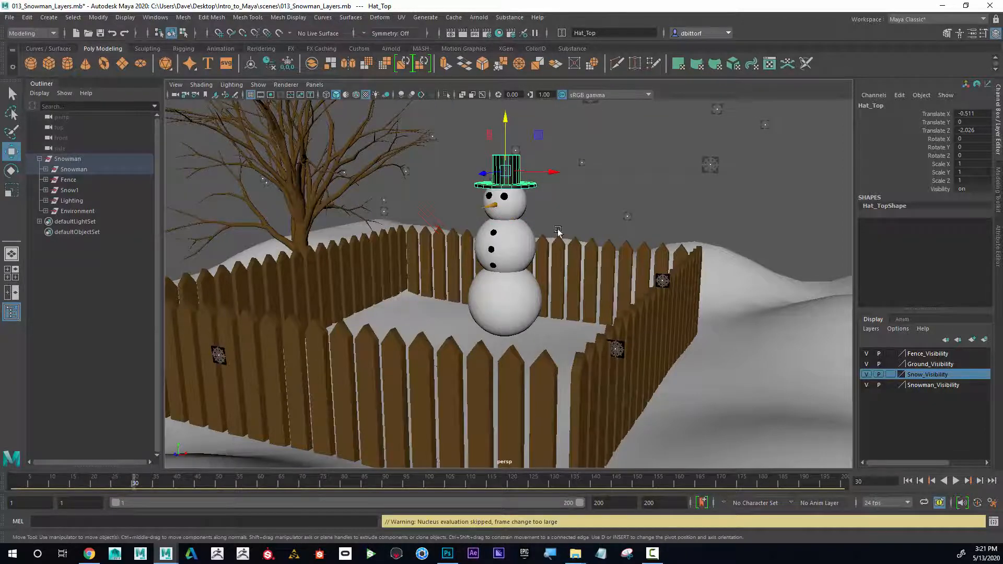
left_click_drag(558, 232, 534, 217, "alt")
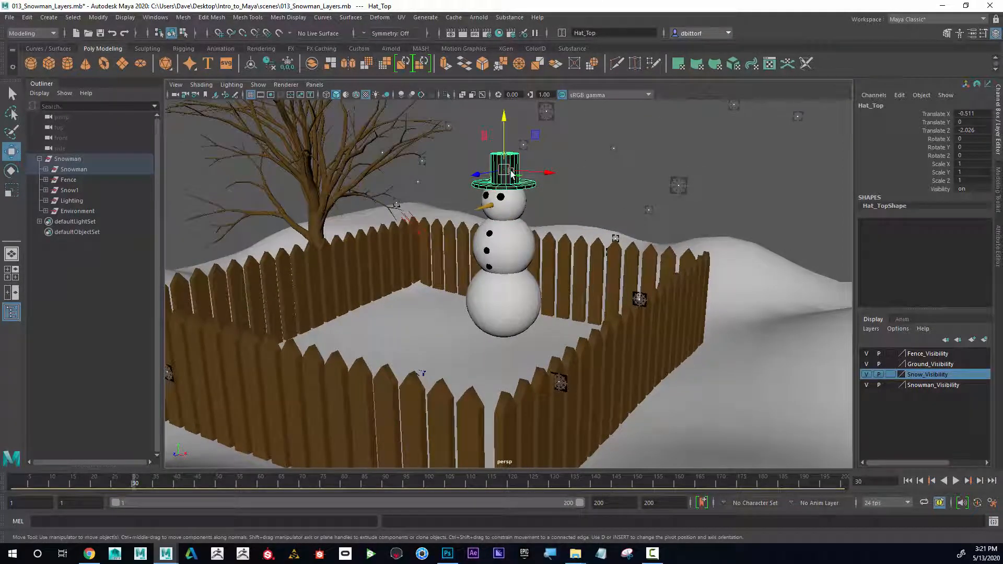
left_click(95, 18)
left_click(121, 94)
Set a keyframe on all of the hat's transform channels at frame 30.
left_click_drag(555, 189, 530, 189, "alt")
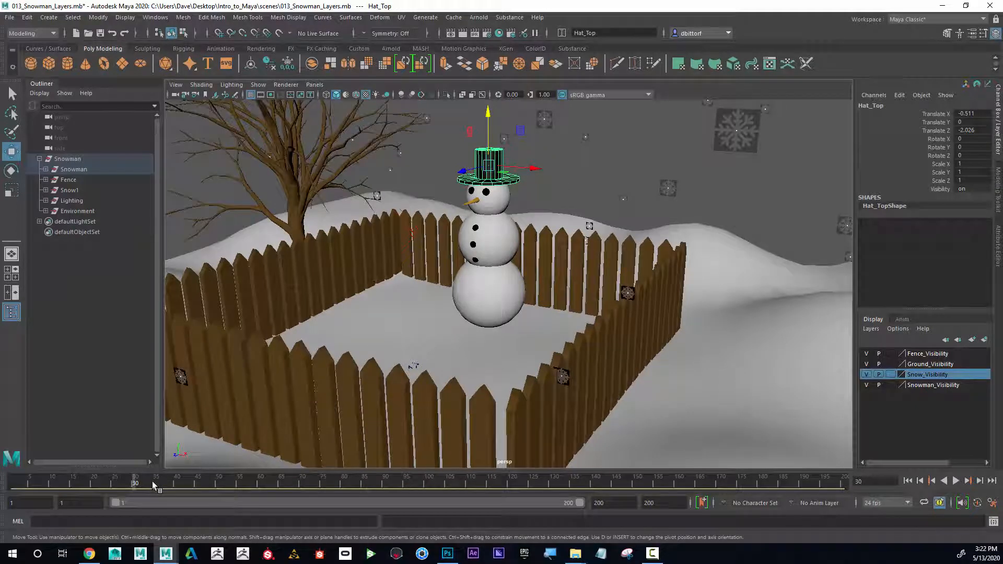
key("s")
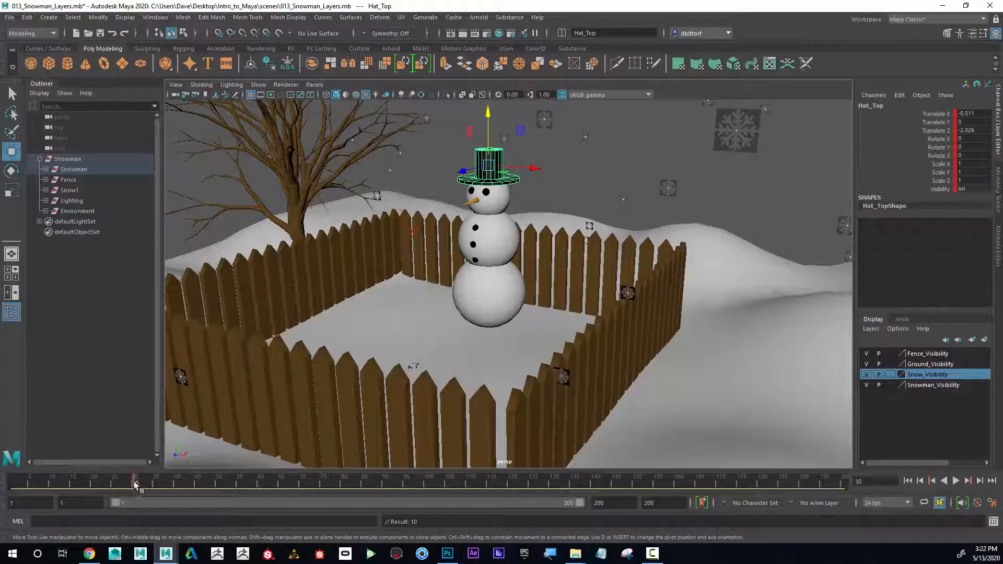
left_click_drag(534, 384, 535, 297, "alt")
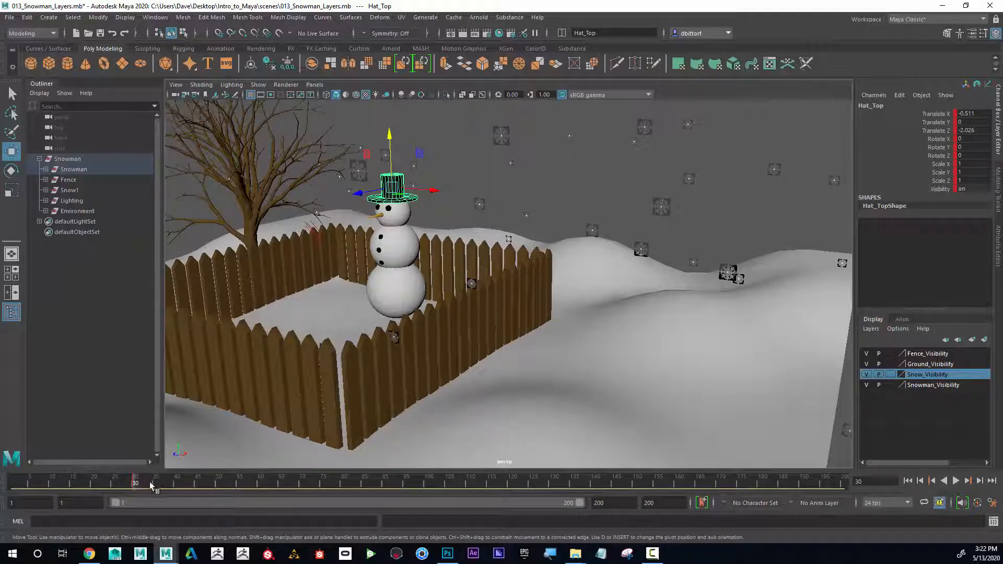
At frame 90, move the hat off the snowman's head to the snow outside the fence, at about X 17.957 and Y -10.313.
left_click(385, 484)
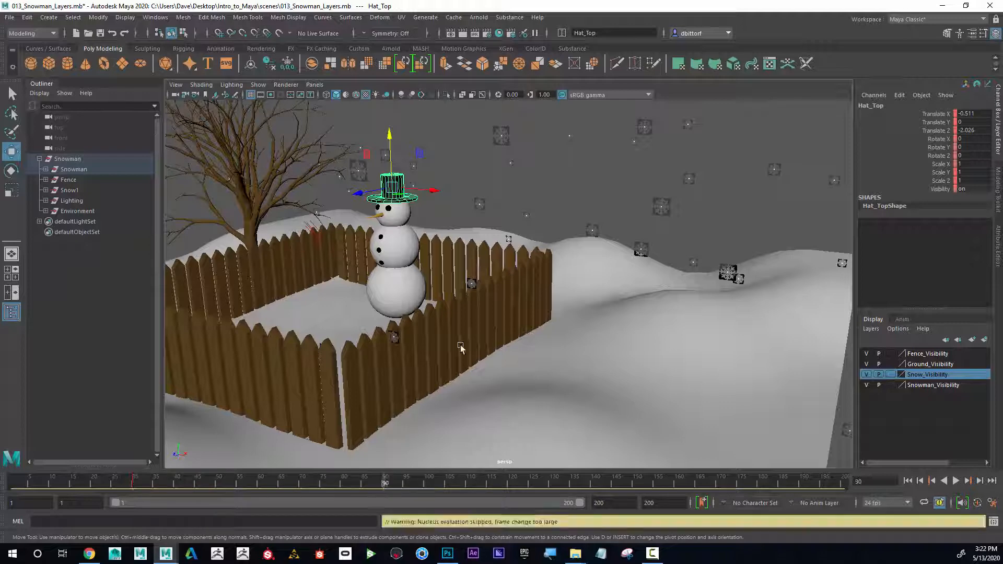
left_click_drag(434, 204, 620, 206)
left_click_drag(569, 146, 590, 286)
left_click_drag(609, 337, 627, 343)
Rotate the hat to about -132.5 in Z, lower it to about Y -11, and set a keyframe at frame 90.
key("e")
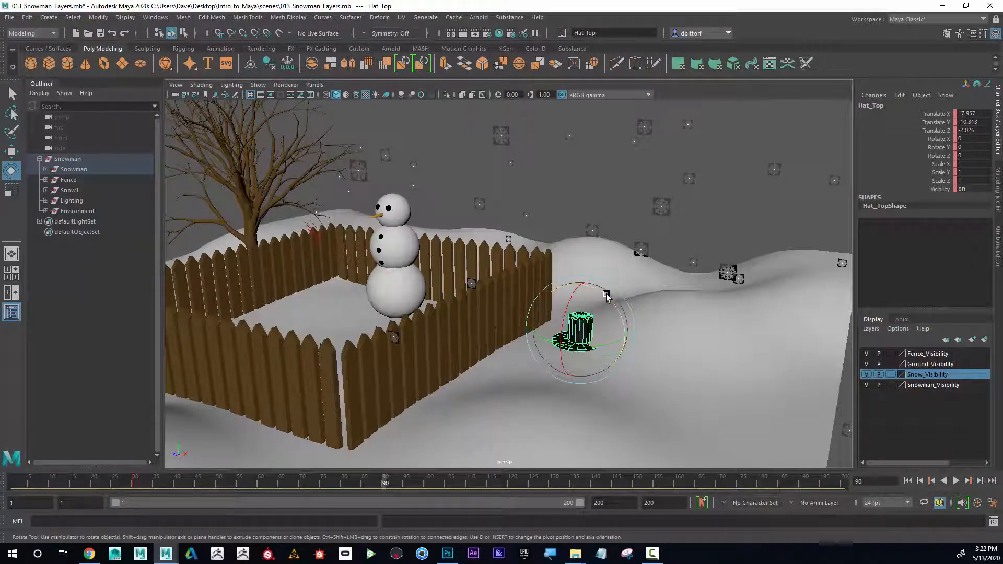
left_click_drag(605, 291, 581, 418)
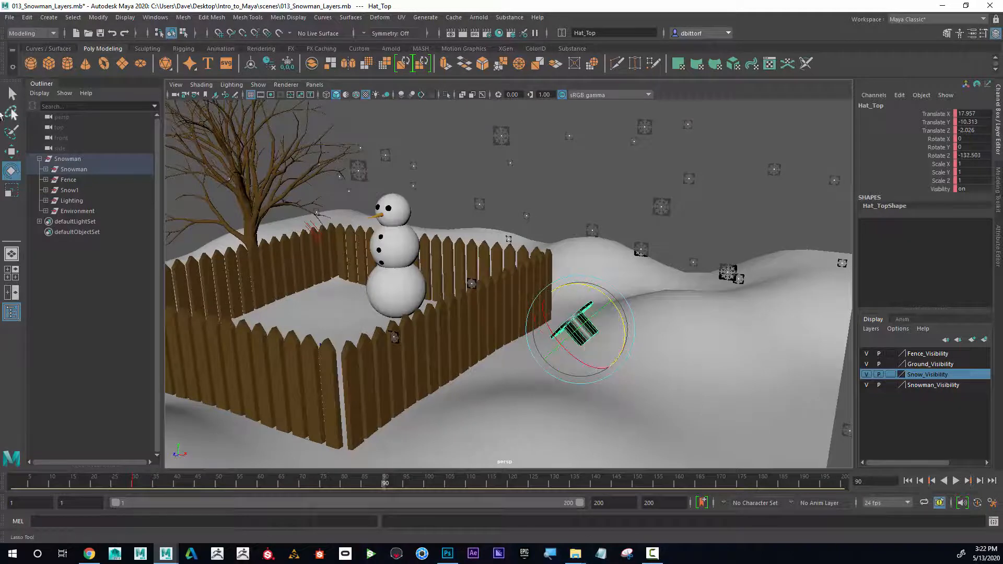
key("w")
left_click_drag(581, 282, 676, 269)
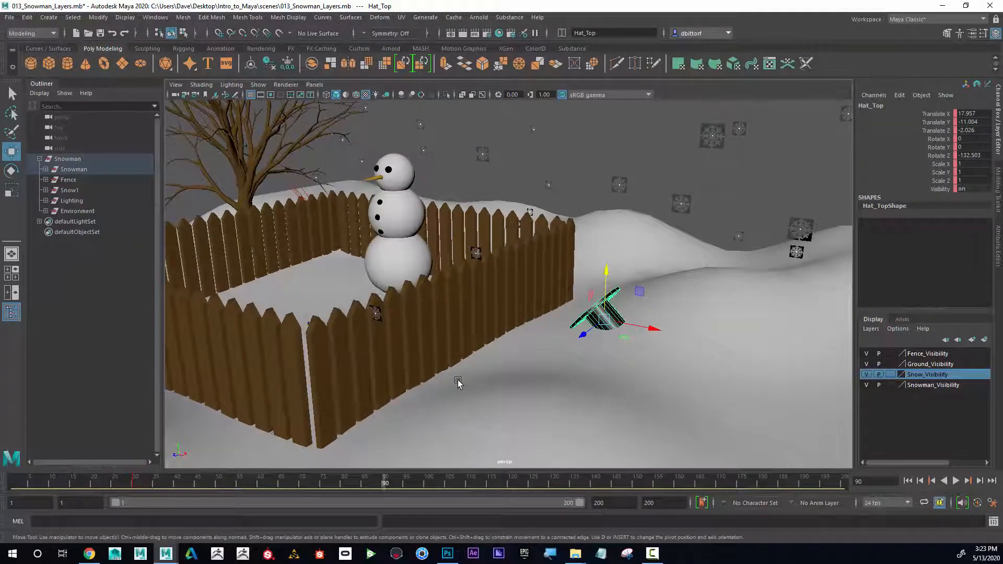
key("s")
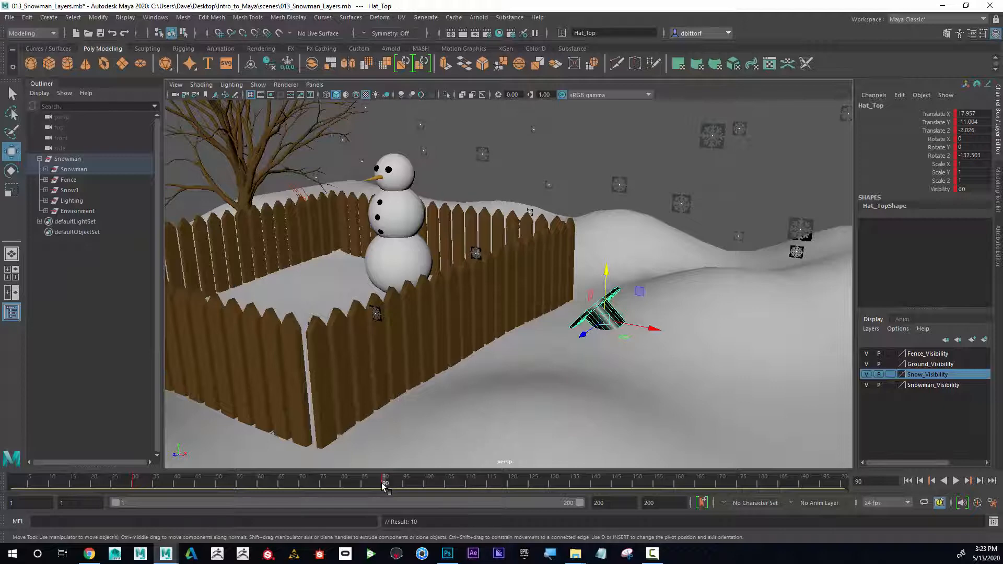
Play the hat's fall from the start of the timeline and stop playback once the hat has landed.
left_click(910, 481)
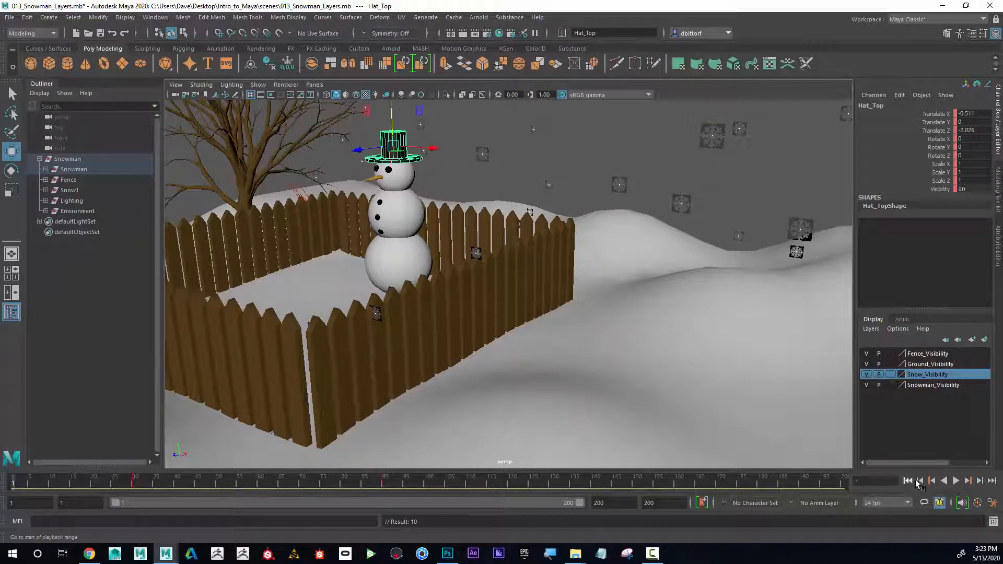
left_click(956, 480)
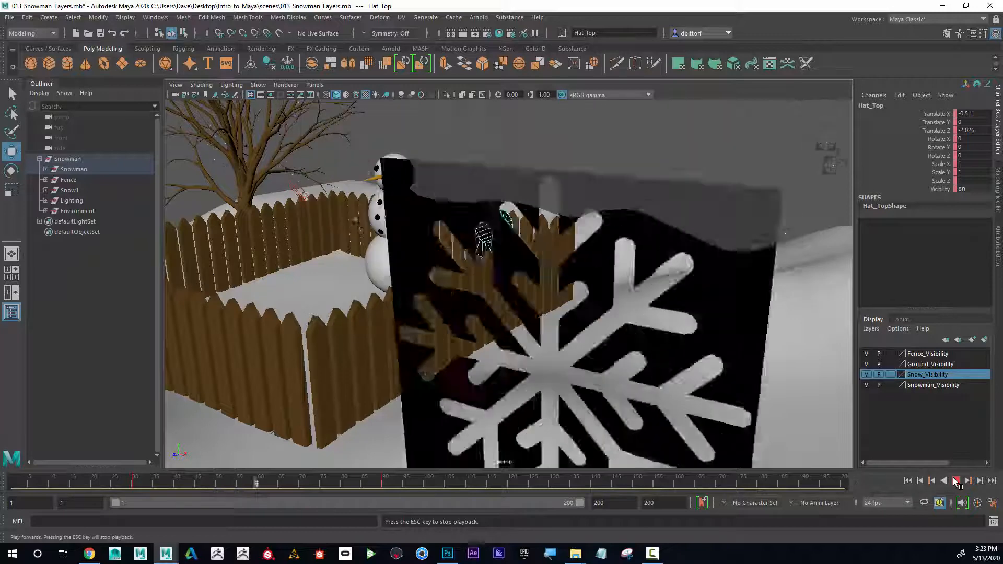
left_click(956, 481)
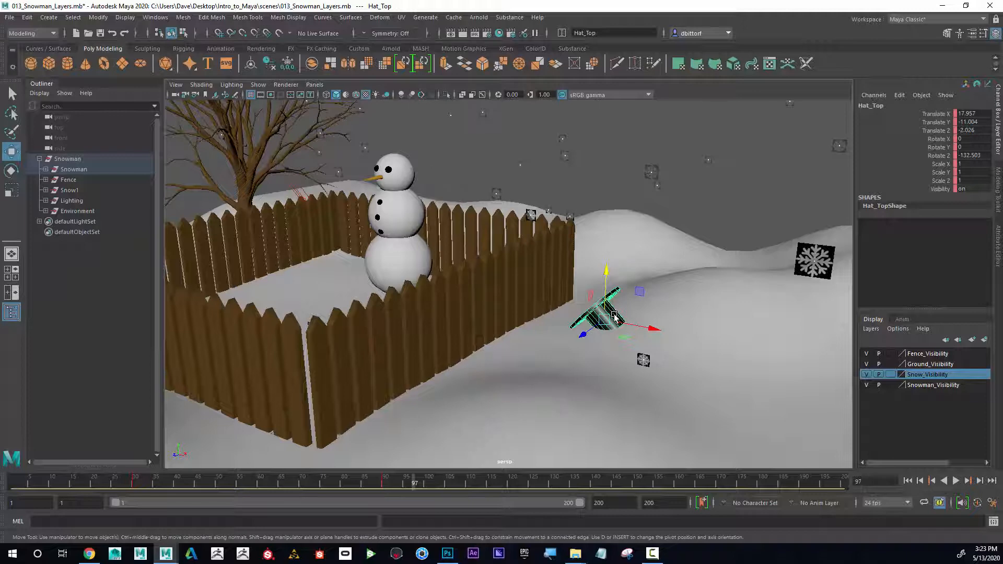
At frame 60, raise the hat high above the fence to about Y 3.533 and set a keyframe.
left_click(258, 481)
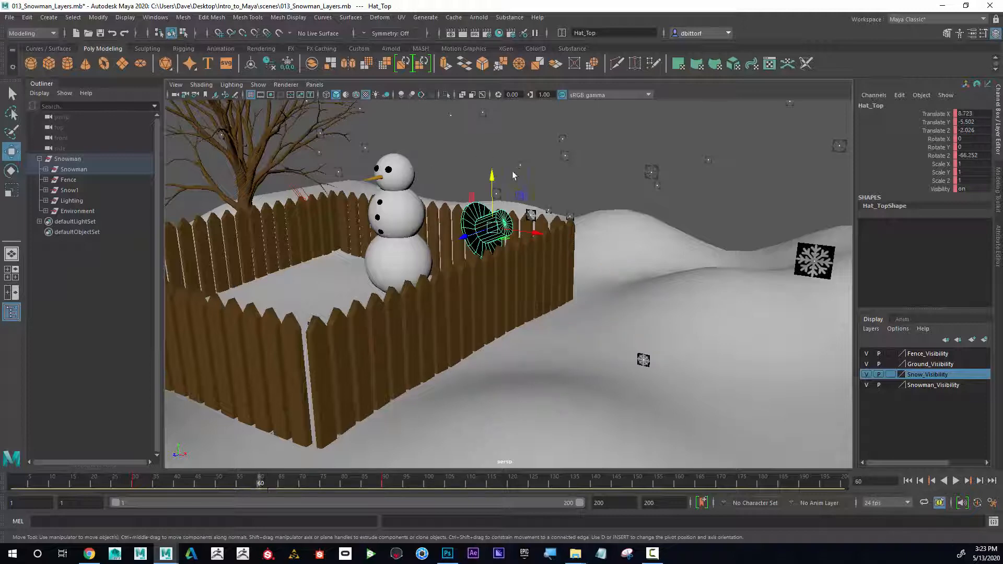
left_click_drag(492, 177, 483, 71)
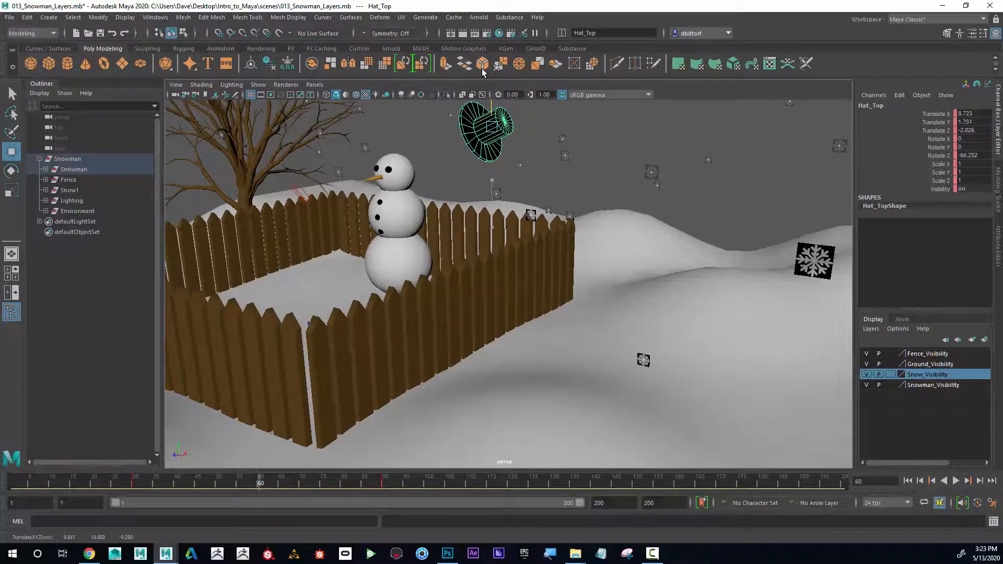
left_click_drag(416, 287, 484, 152, "alt")
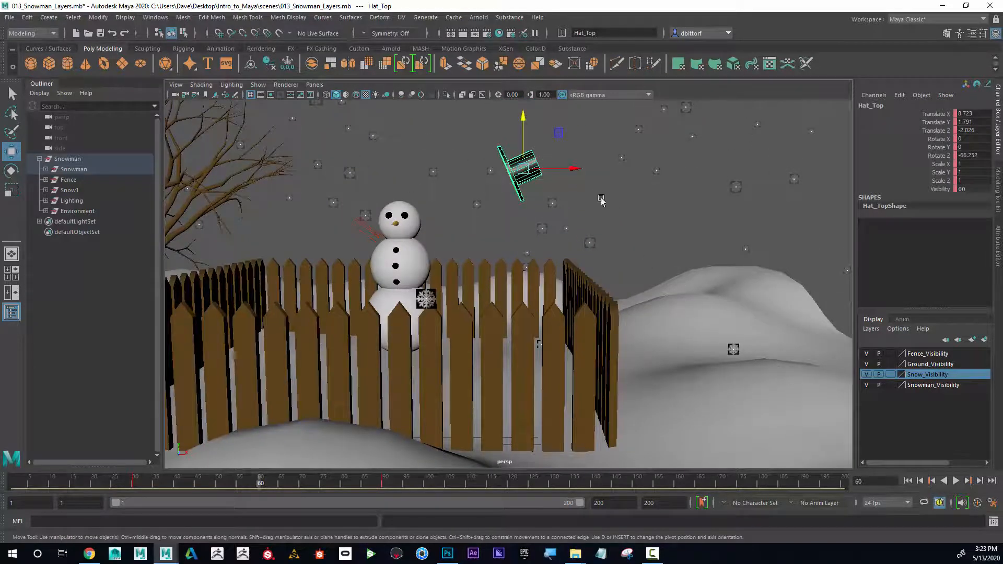
left_click_drag(524, 117, 510, 201)
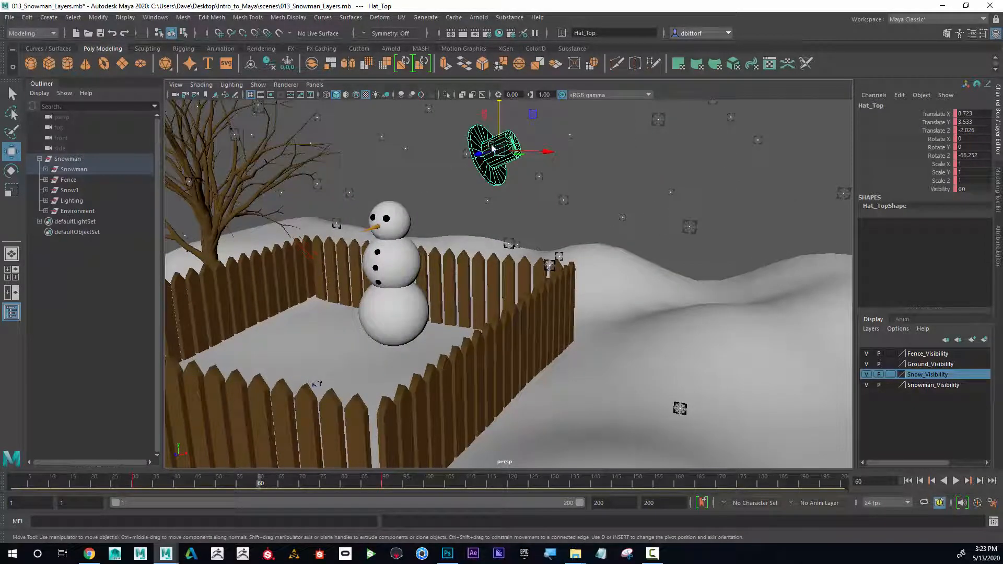
key("s")
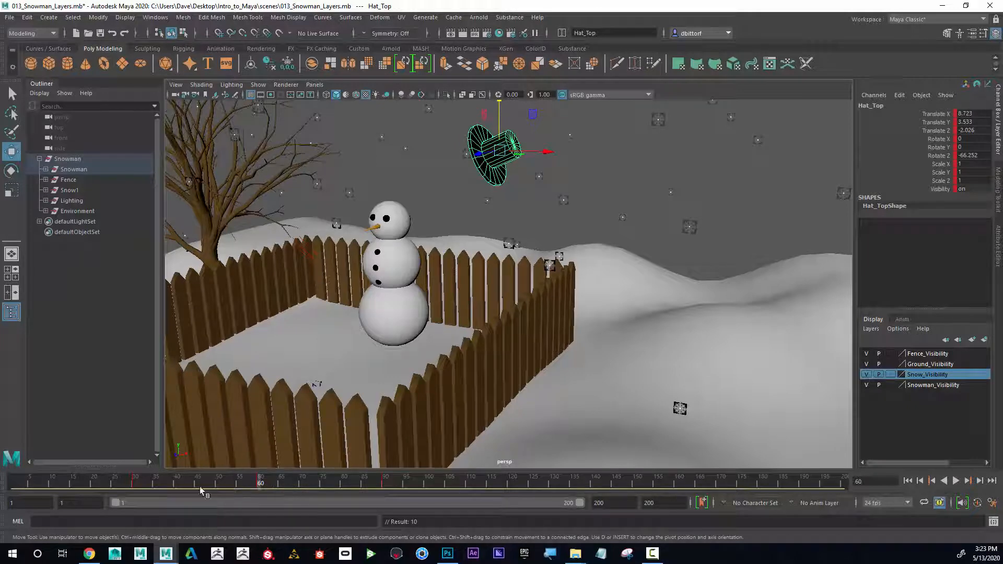
Play the hat's arc three times from the start, checking its flight from the snowman's head to the snow.
left_click(908, 480)
left_click(955, 481)
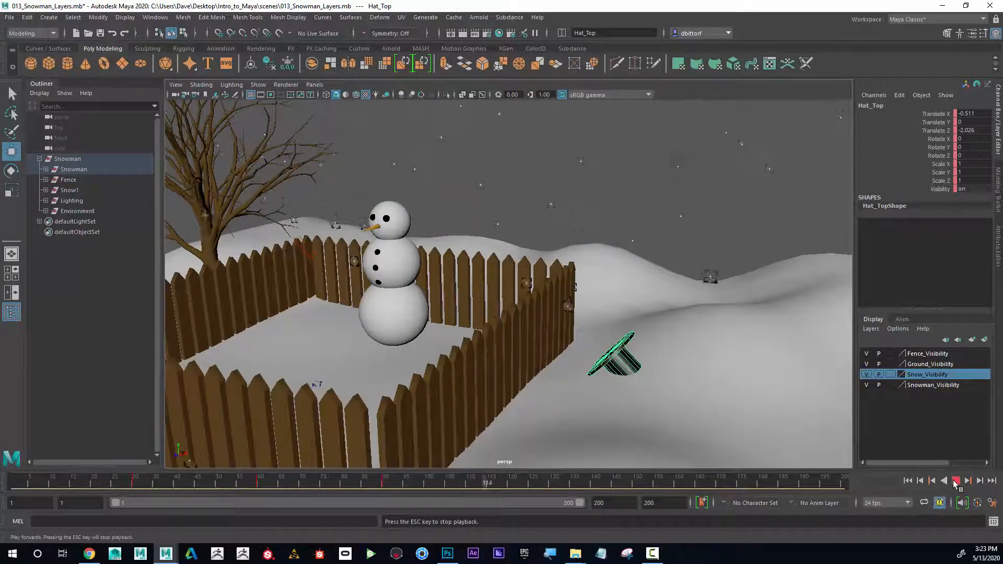
key("Escape")
right_click_drag(765, 293, 679, 299, "alt")
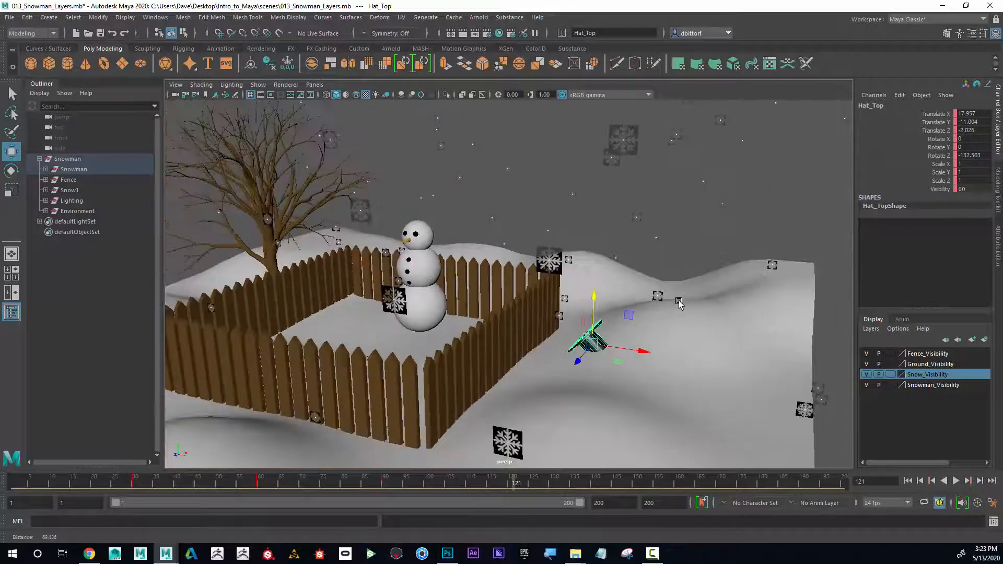
mouse_move(679, 299)
left_mouse_down("alt")
mouse_move(660, 301)
mouse_move(672, 295)
left_mouse_up("alt")
right_click_drag(671, 295, 754, 344, "alt")
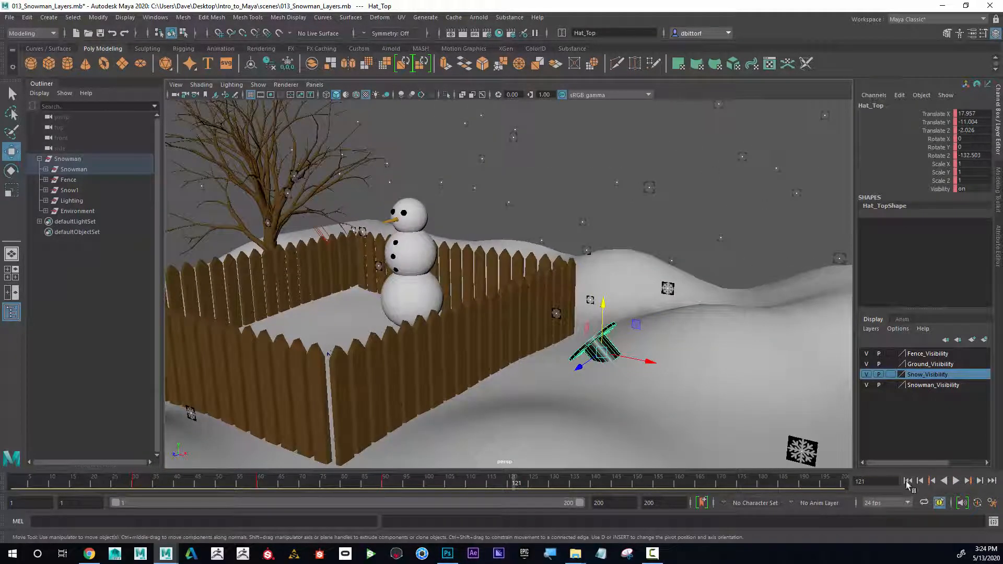
left_click(907, 481)
left_click(956, 480)
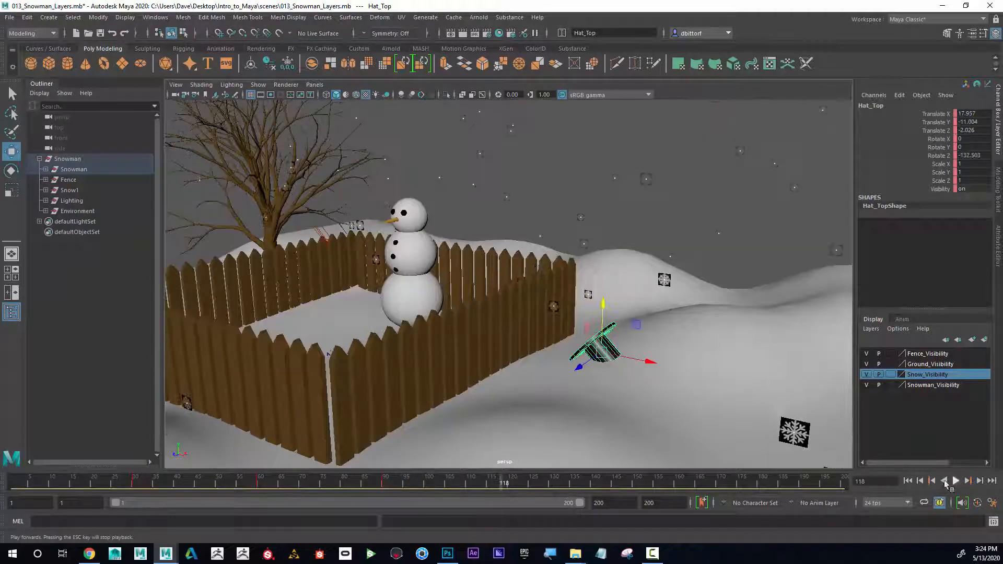
left_click(956, 480)
left_click(908, 481)
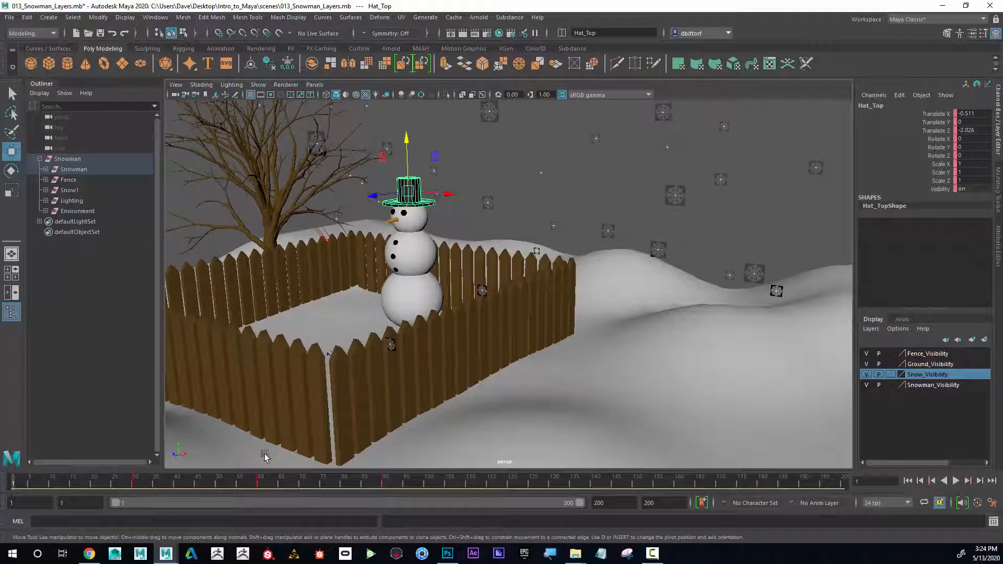
left_click(956, 481)
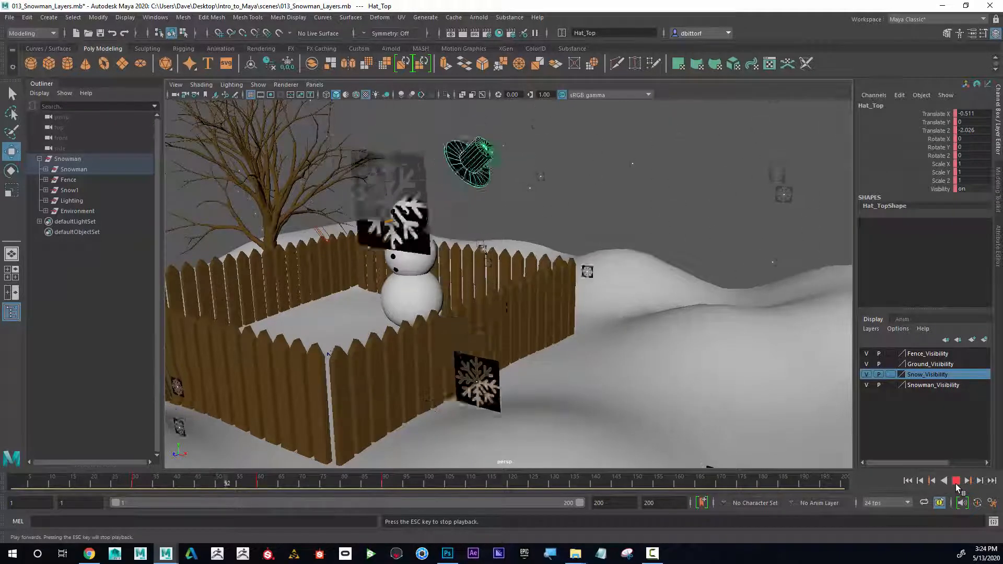
key("Escape")
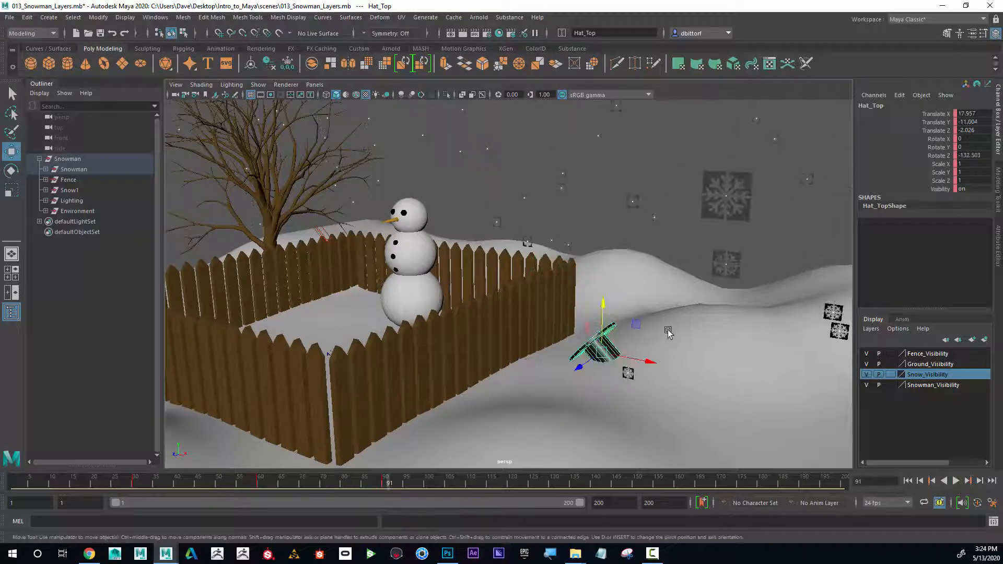
Shift the hat's keyframe at frame 60 to frame 42 so the hat rises faster.
middle_click_drag(674, 330, 694, 305, "alt")
right_click_drag(694, 304, 723, 319, "alt")
middle_click_drag(723, 318, 737, 323, "alt")
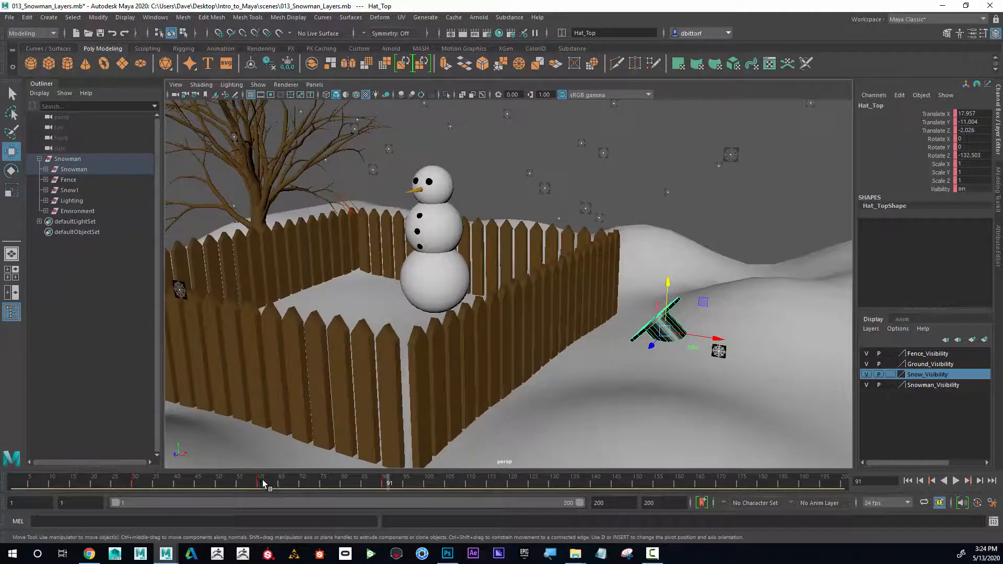
left_click(263, 480)
left_click_drag(263, 481, 183, 484, "shift")
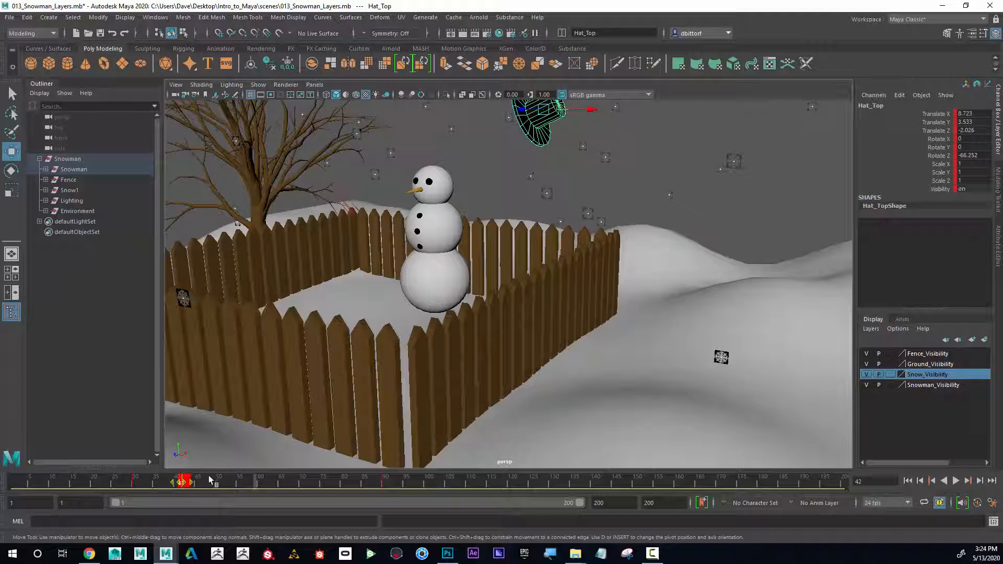
Play the retimed hat animation twice from the start and examine its speed and path.
left_click_drag(506, 342, 835, 402, "alt")
left_click(86, 482)
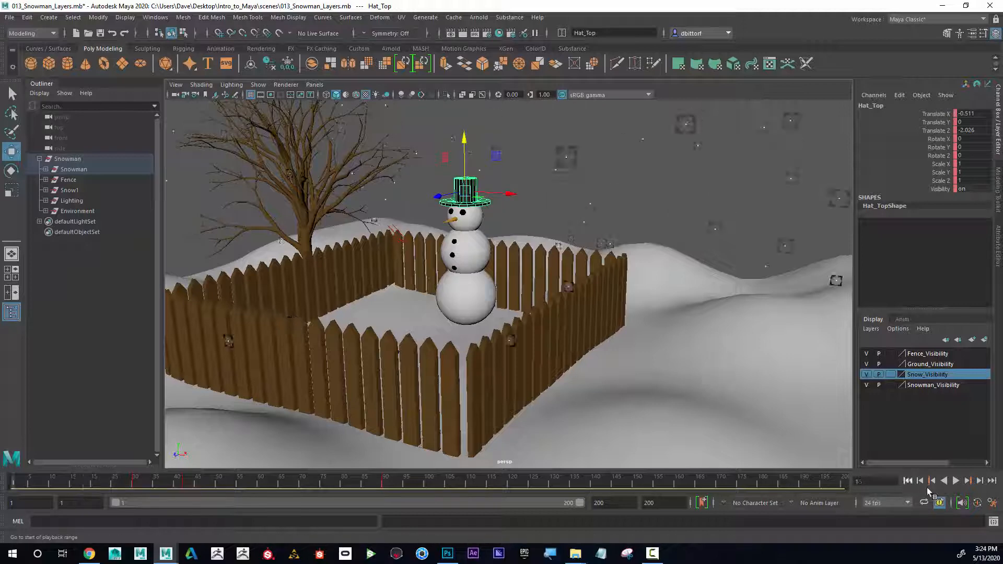
left_click(957, 483)
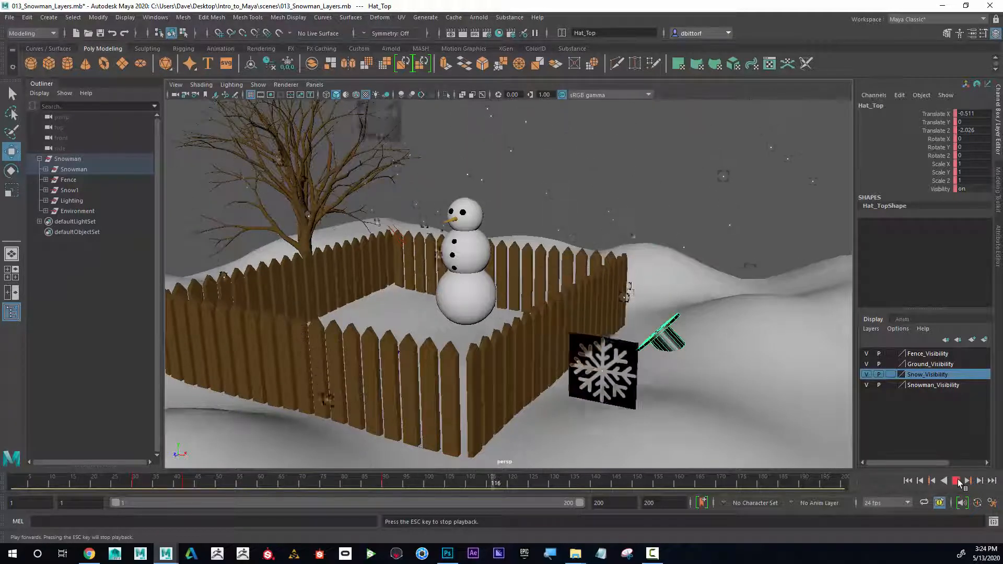
left_click(956, 480)
left_click(907, 481)
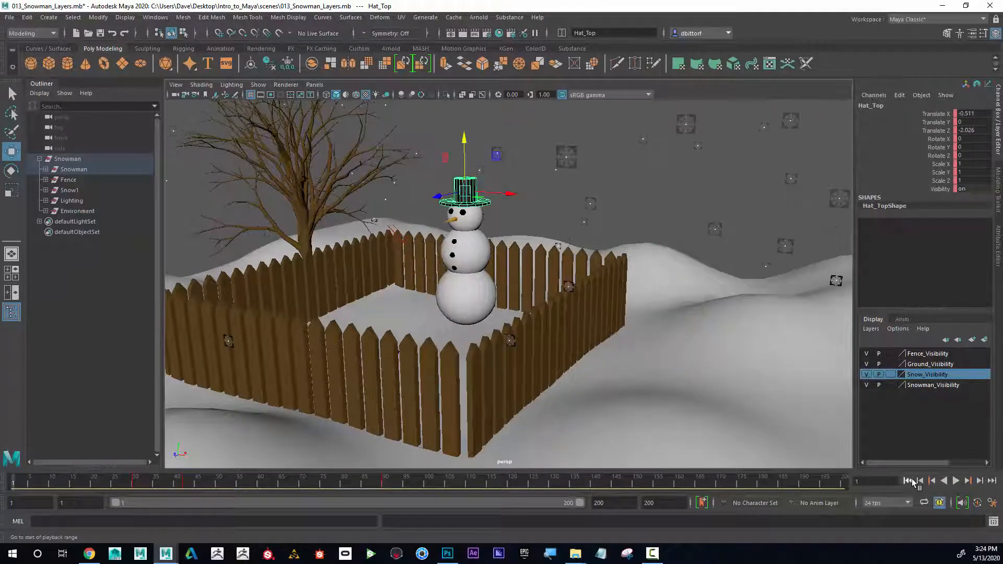
left_click(957, 481)
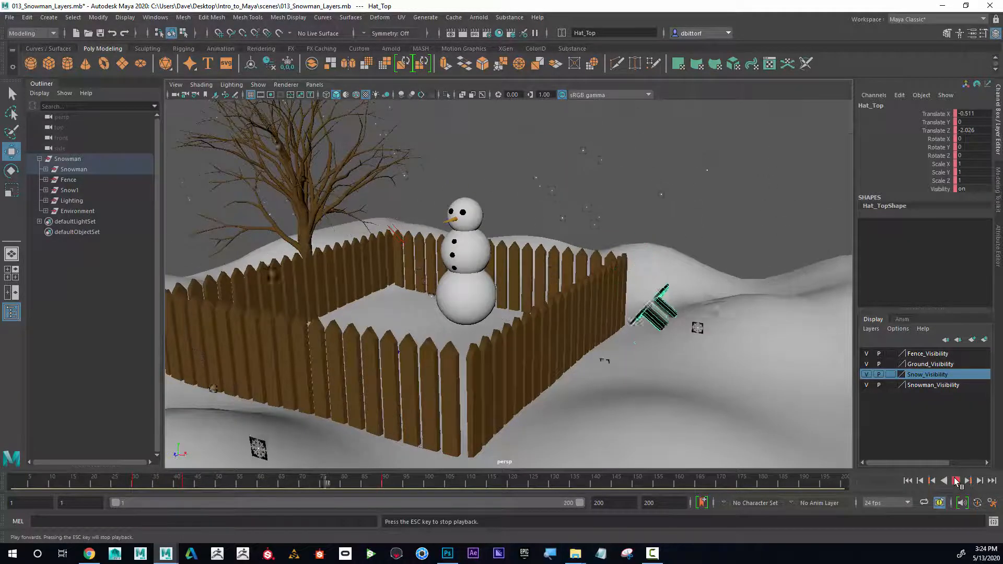
left_click(957, 480)
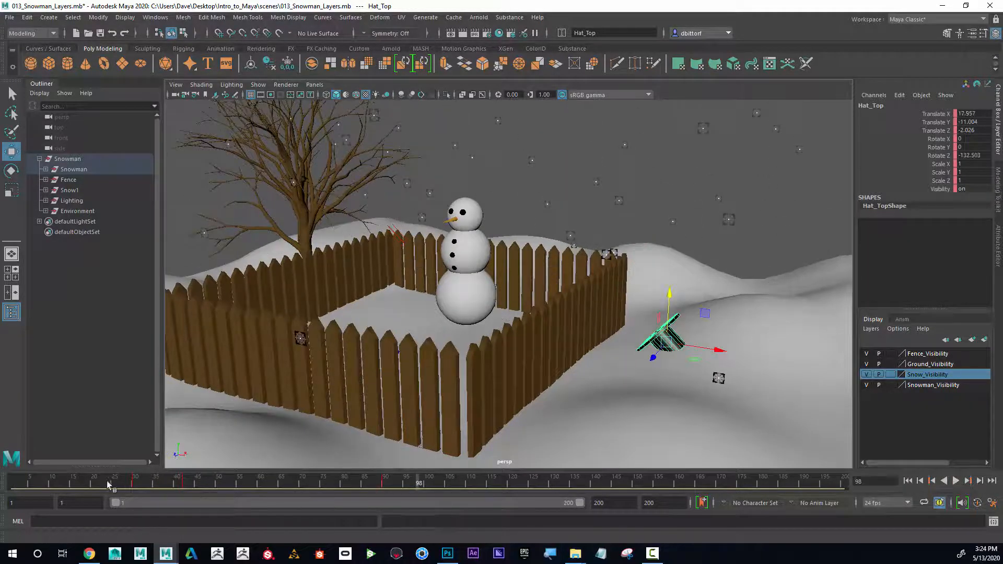
At frame 69, try giving the hat an extra spin to about -474.361 in Z and keyframe it.
left_click(298, 482)
key("e")
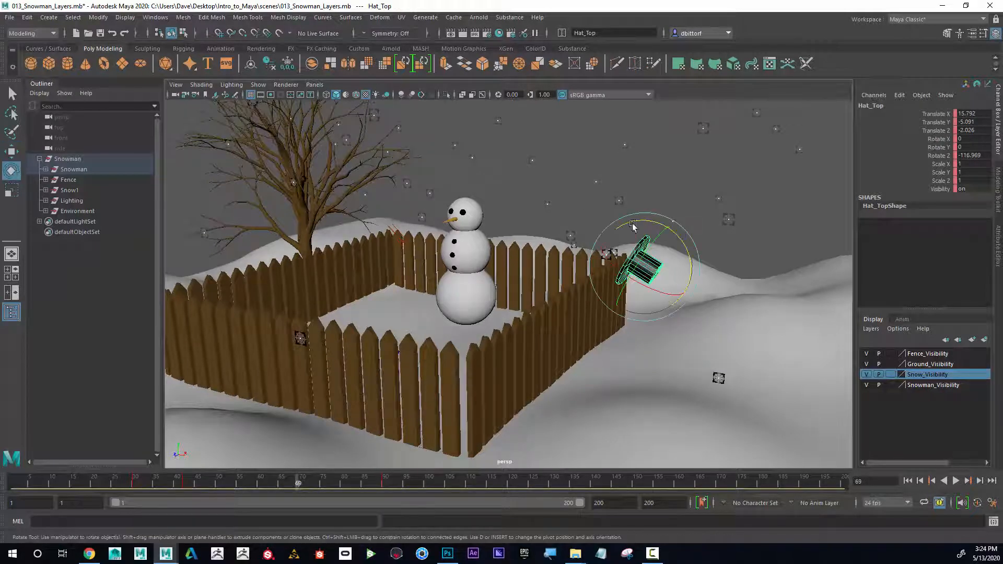
left_click_drag(632, 225, 692, 217)
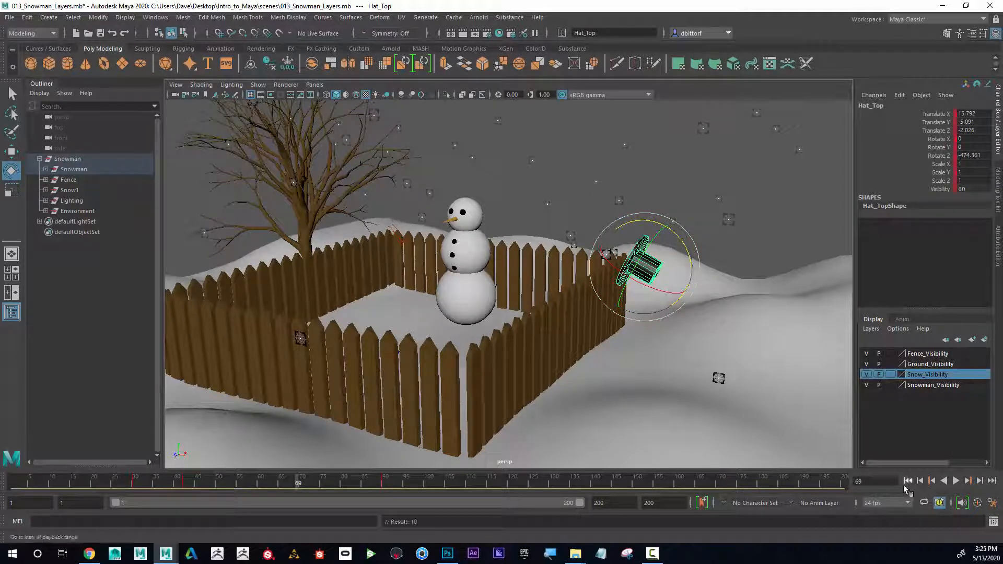
Play the animation from the start to check the hat's extra spin.
left_click(907, 480)
left_click(956, 480)
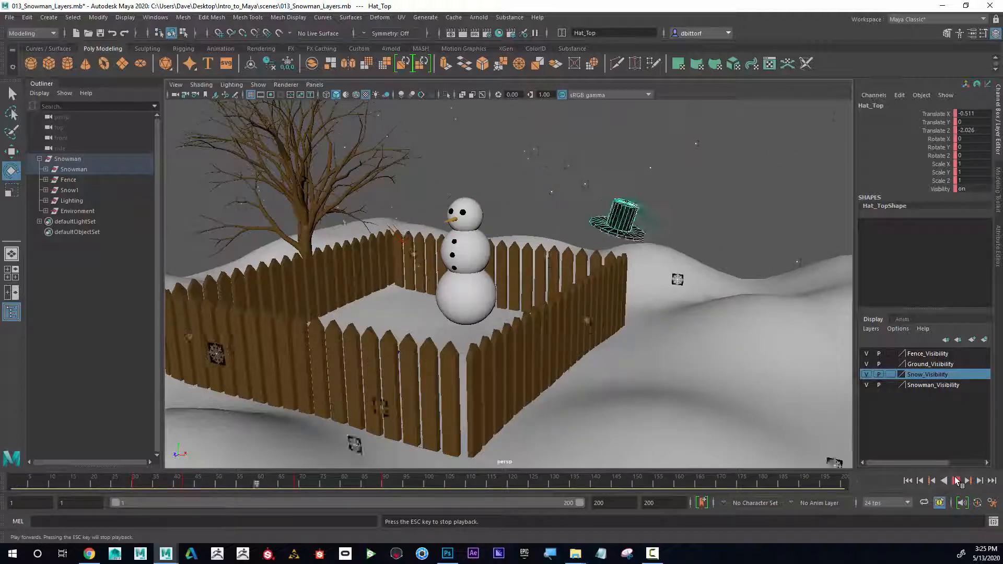
left_click(956, 480)
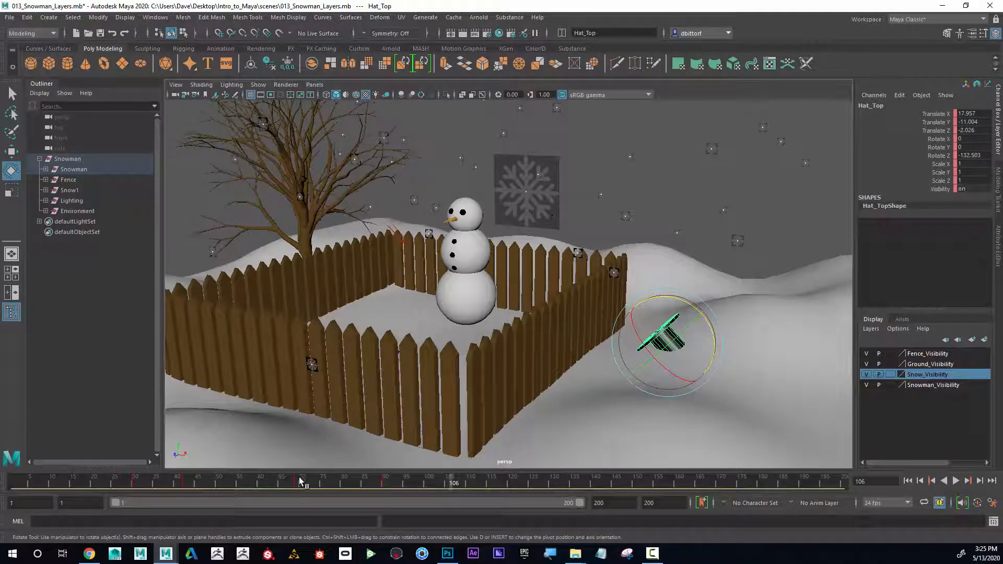
Delete the hat's keyframe at frame 69 to remove the extra spin.
left_click_drag(302, 483, 294, 483)
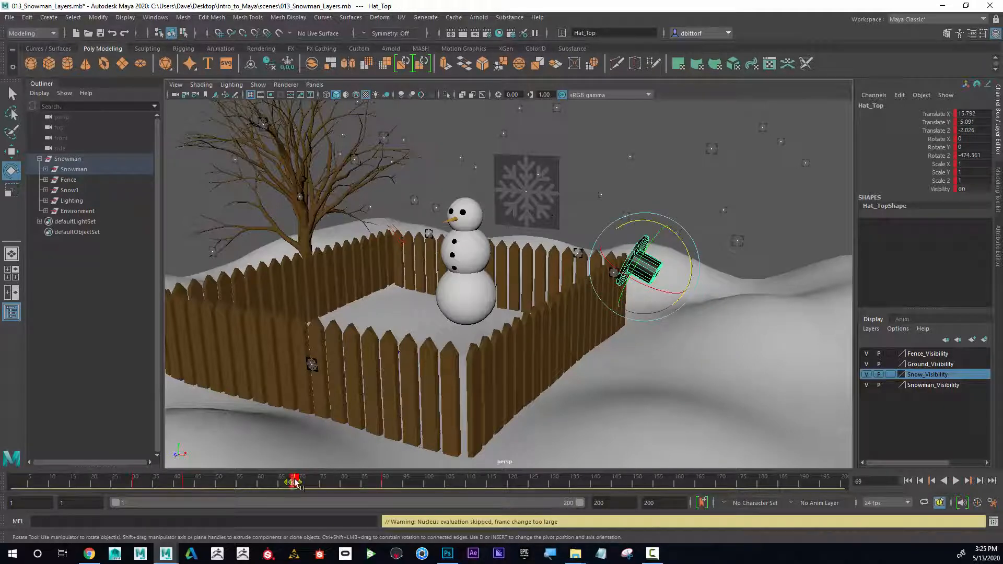
right_click(293, 482)
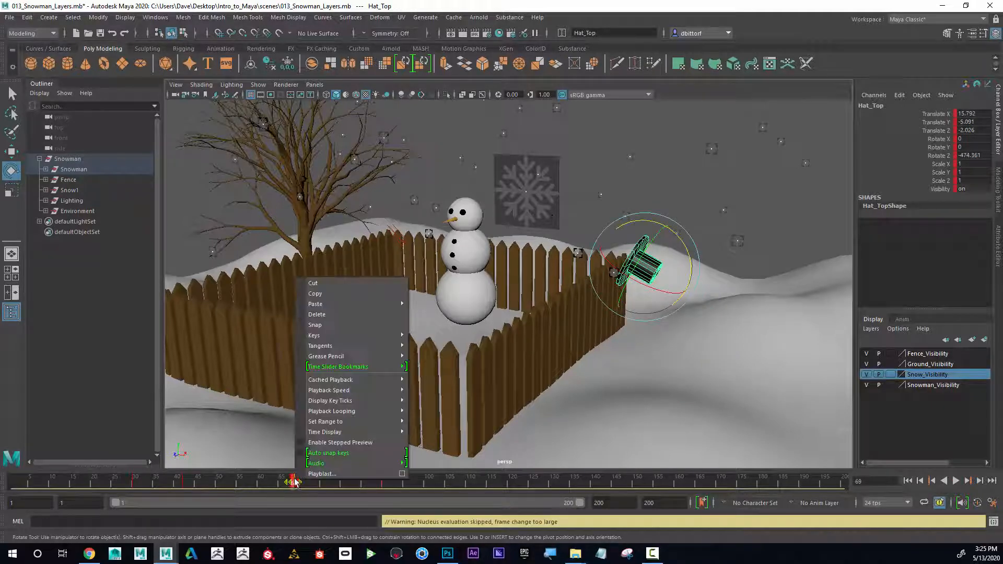
left_click(327, 314)
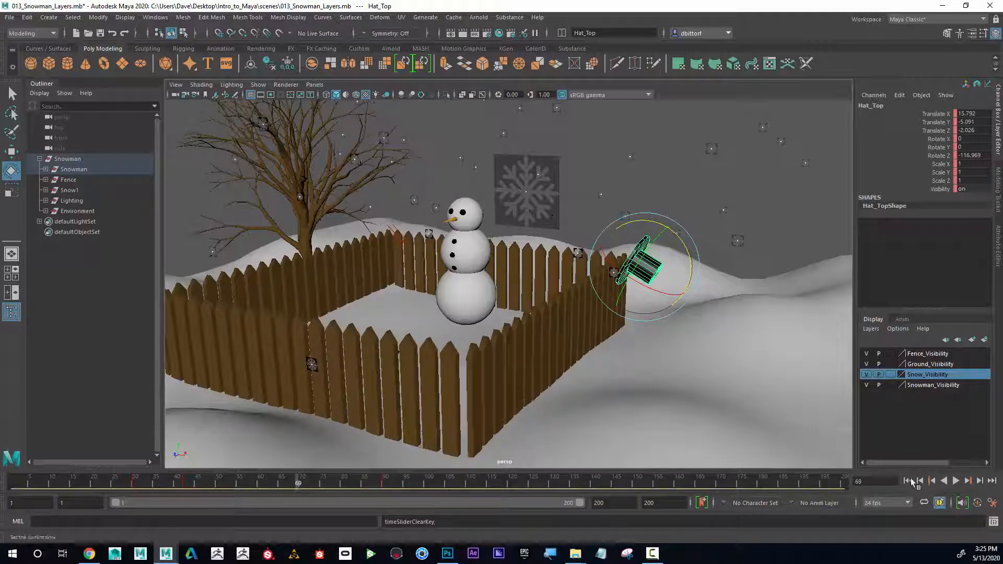
Play the animation from the start to check the hat's flight without the frame 69 keyframe.
left_click(909, 481)
left_click(956, 480)
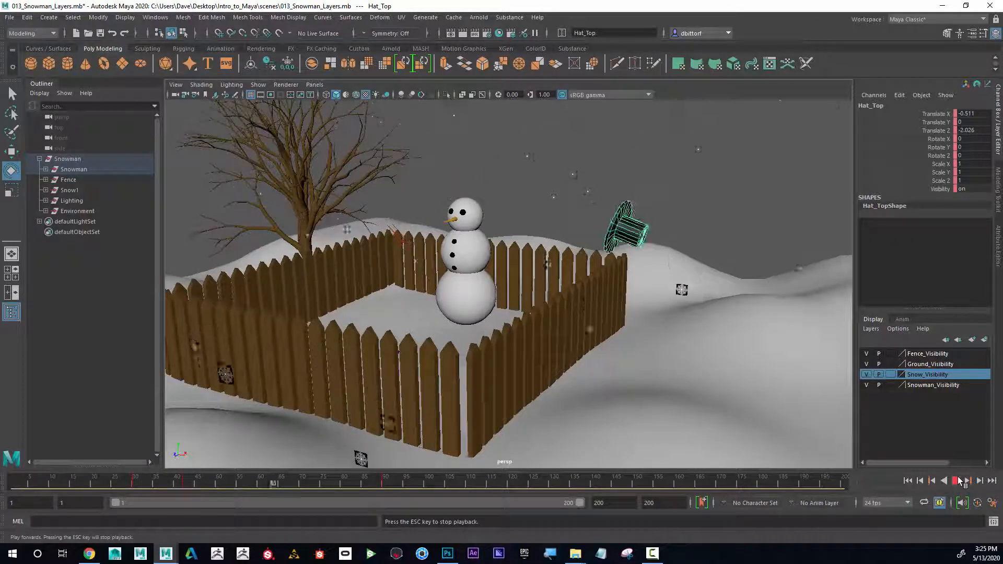
key("Escape")
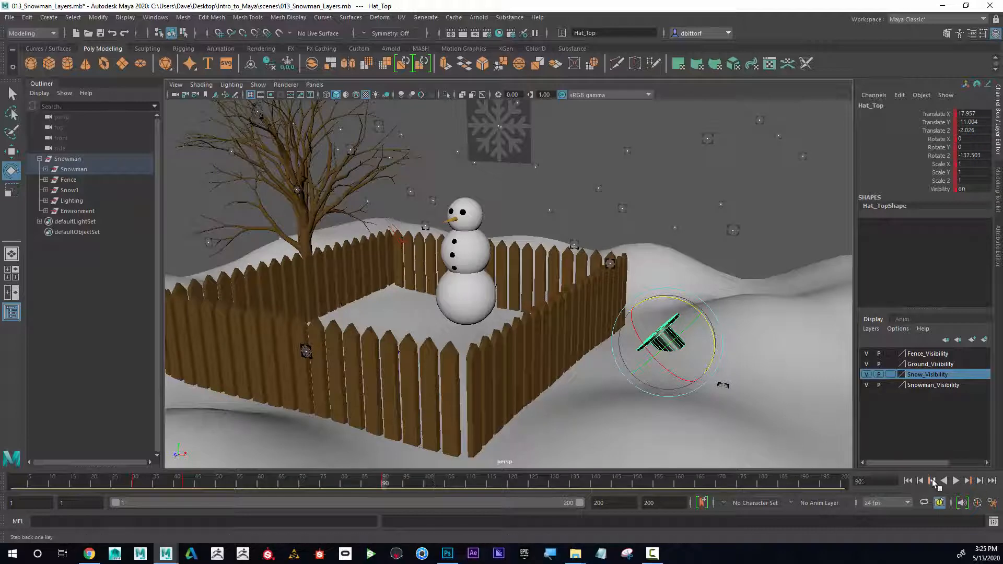
At the frame 90 keyframe, spin the hat a full extra turn to about -488.996 in Z and keyframe it.
left_click(932, 481)
left_click(933, 481)
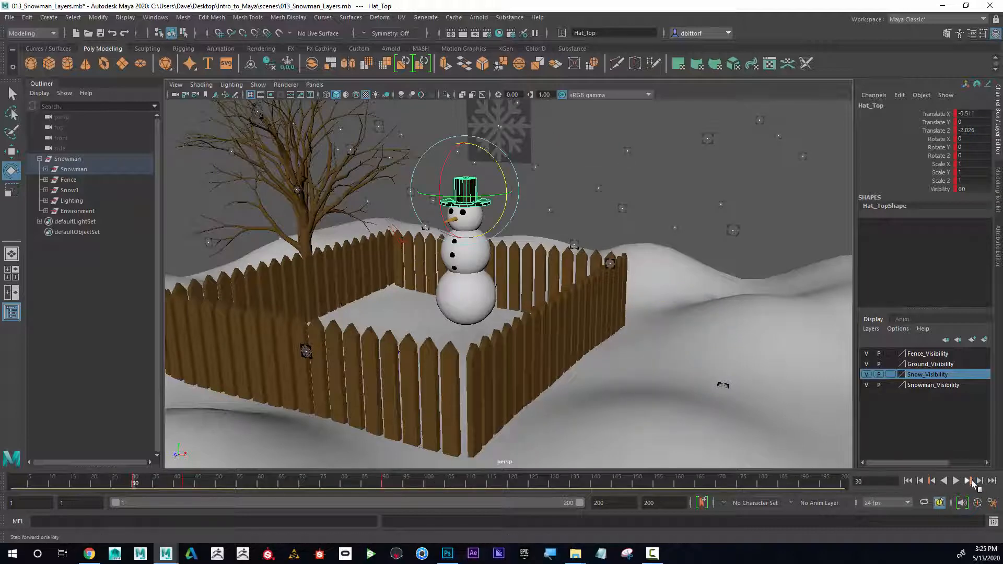
left_click(969, 481)
left_click(969, 481)
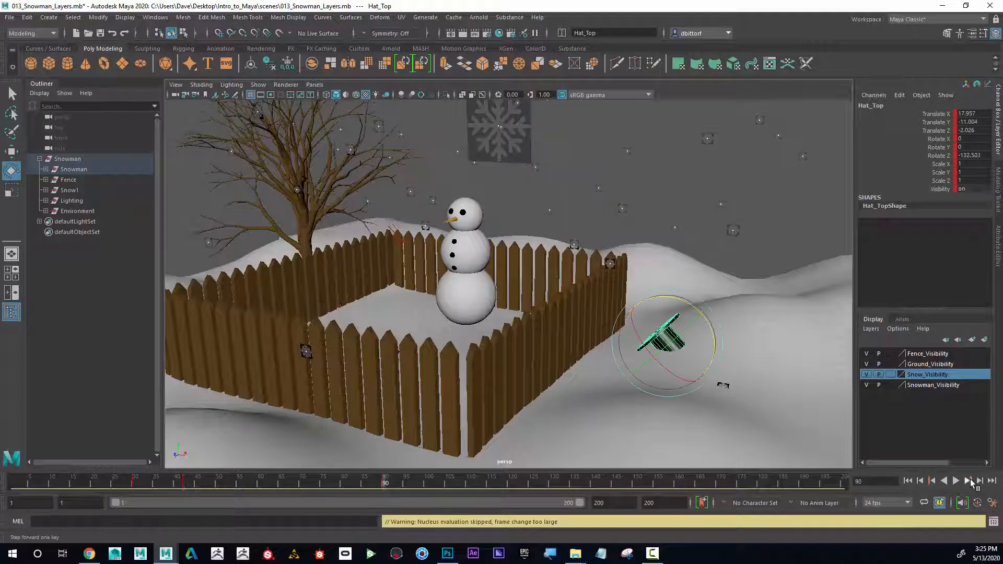
mouse_move(699, 314)
left_mouse_down()
mouse_move(715, 375)
mouse_move(624, 374)
mouse_move(610, 310)
mouse_move(649, 289)
mouse_move(700, 301)
left_mouse_up()
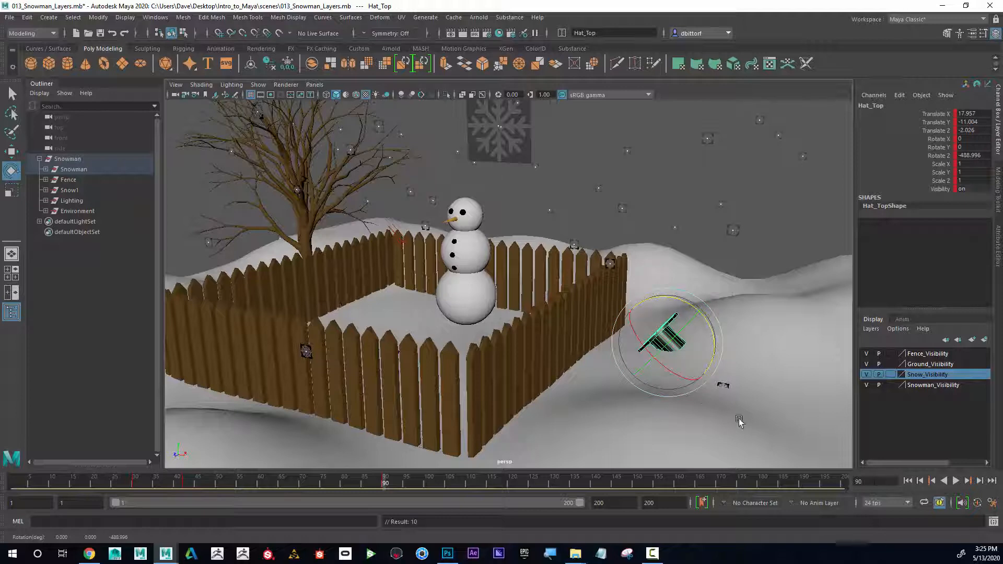
Play the animation from the start, examine the hat's spin and landing from a shifted view, and return to frame 1.
left_click(908, 481)
left_click(956, 481)
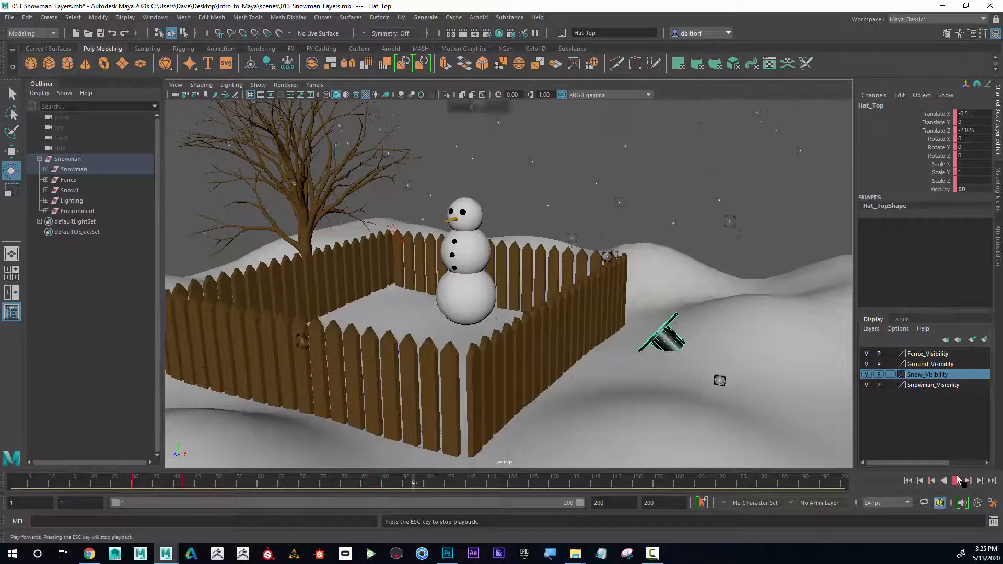
left_click_drag(575, 331, 575, 320, "alt")
middle_click_drag(575, 321, 609, 318, "alt")
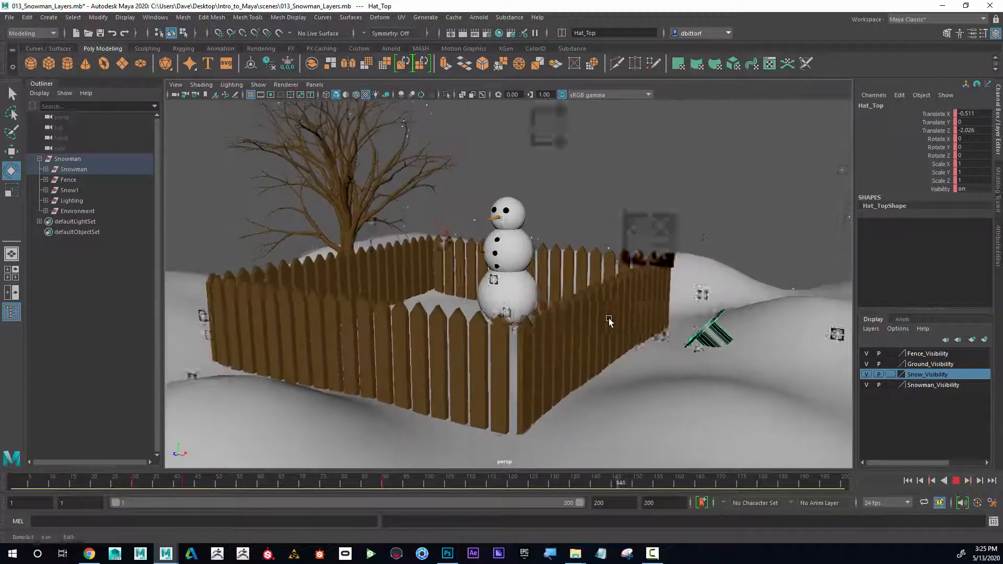
right_click_drag(608, 318, 620, 321, "alt")
left_click(956, 481)
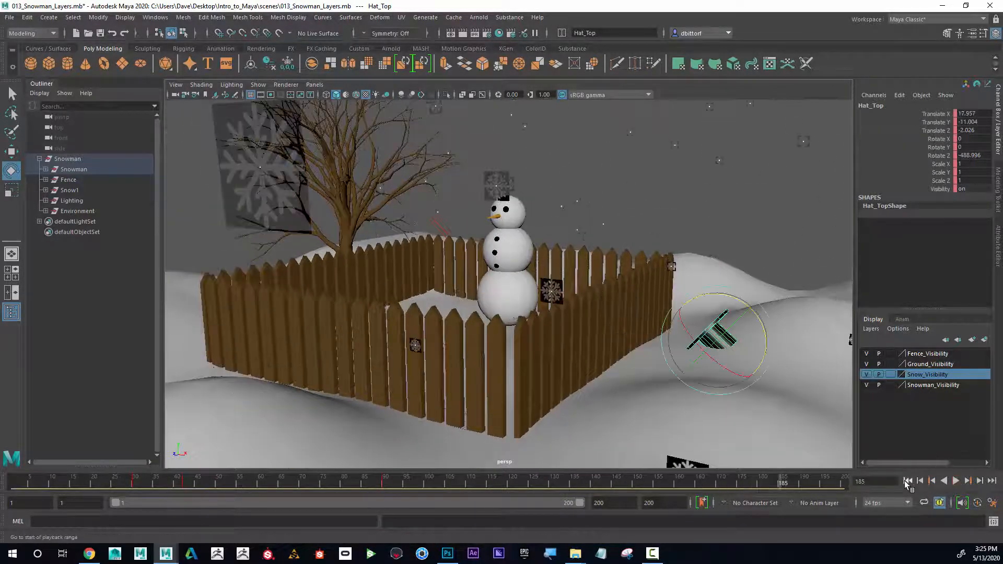
left_click(907, 481)
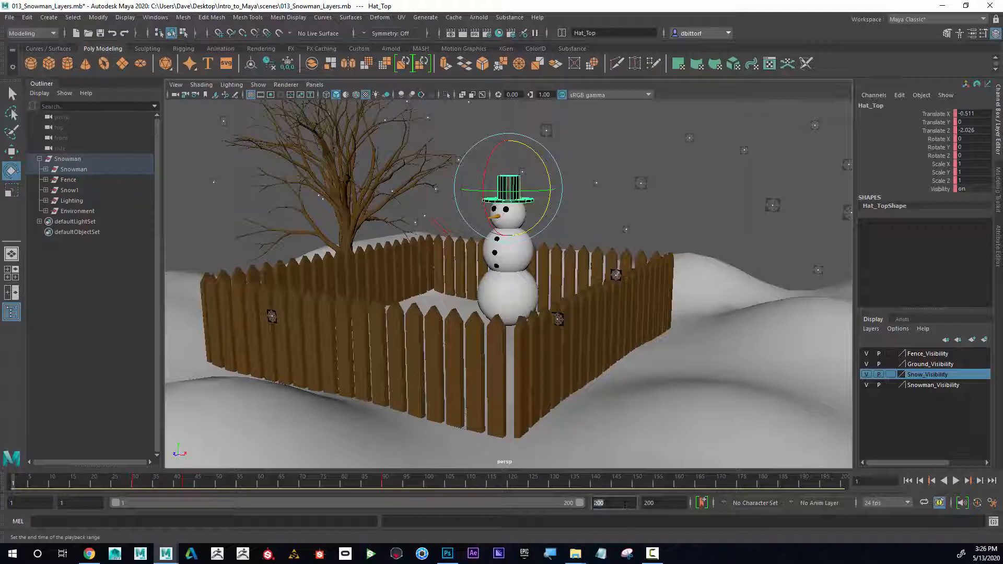
Set the playback range to end at frame 100 and play the shortened animation, returning to the first frame.
type("0")
key("Return")
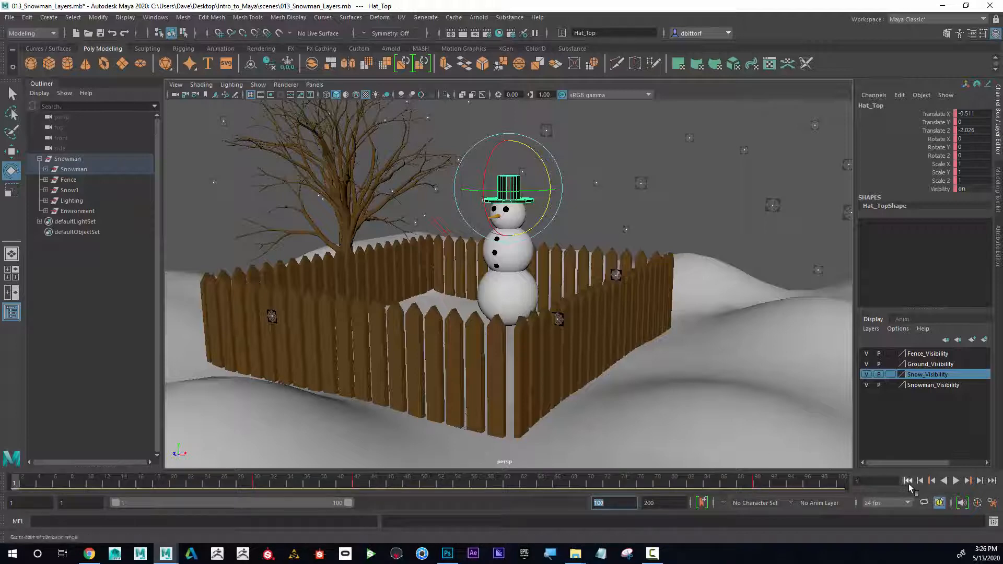
left_click(955, 480)
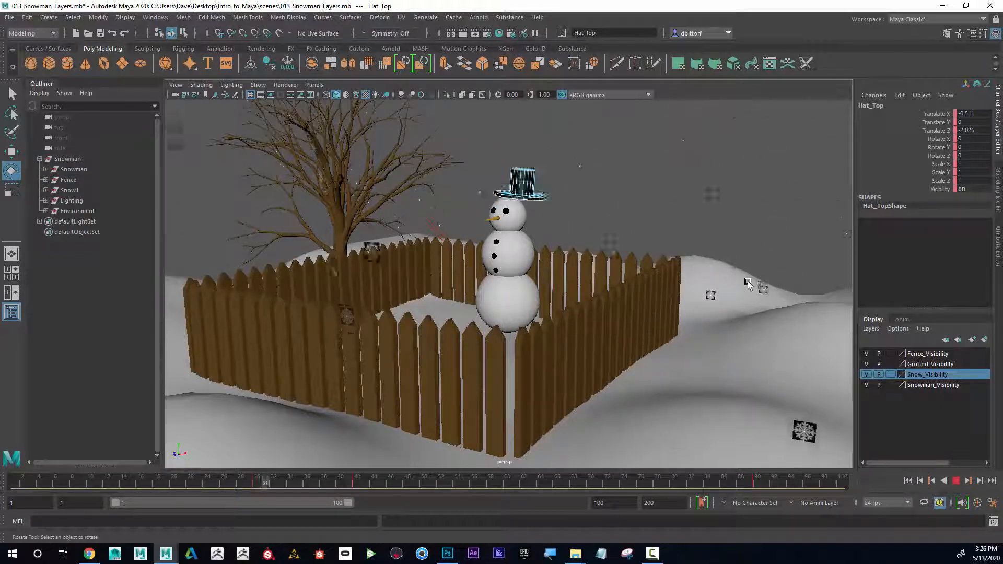
left_click(956, 480)
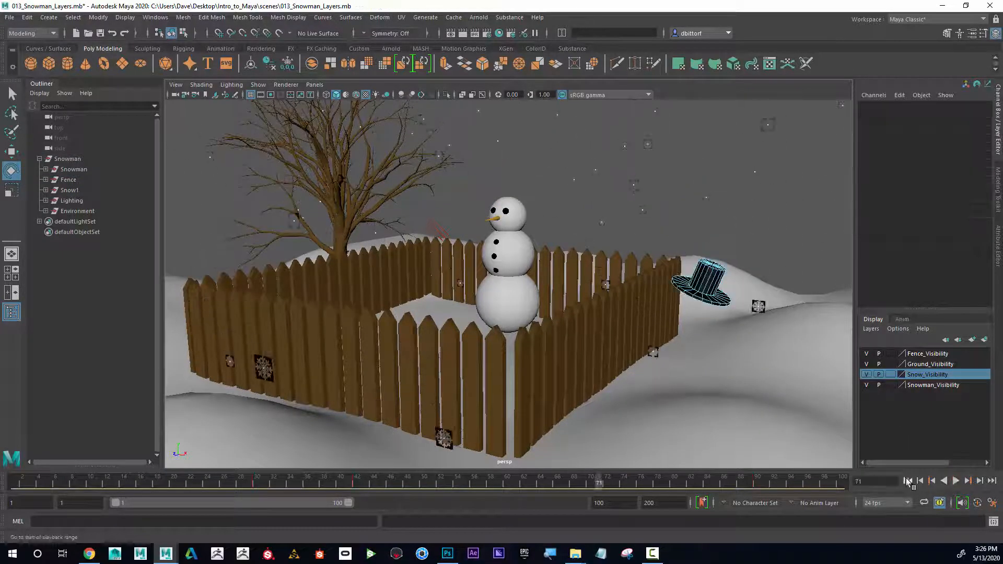
left_click(908, 481)
Expand the Snow1 group and select the Snow_Particles object.
right_click_drag(490, 186, 541, 183)
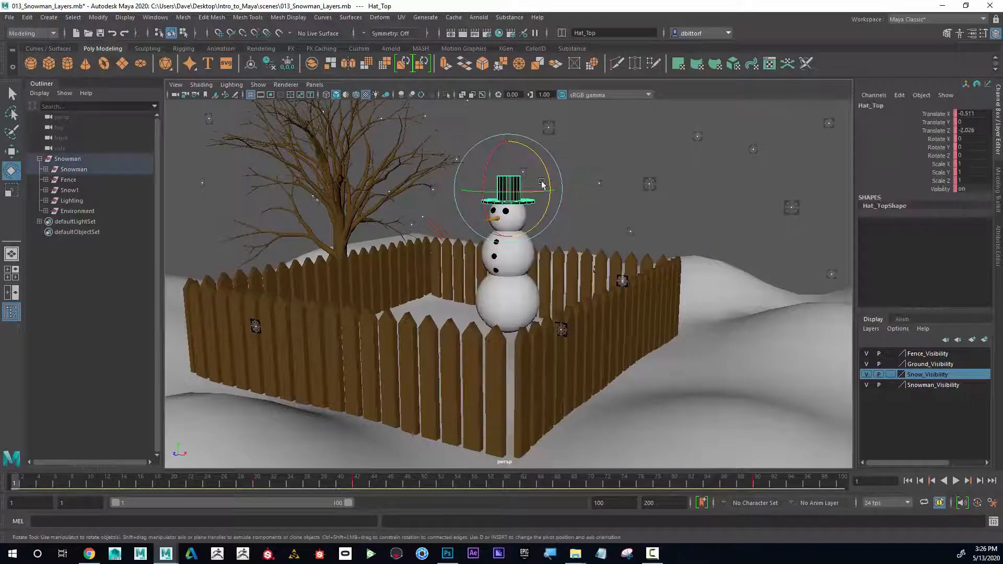
left_click(615, 132)
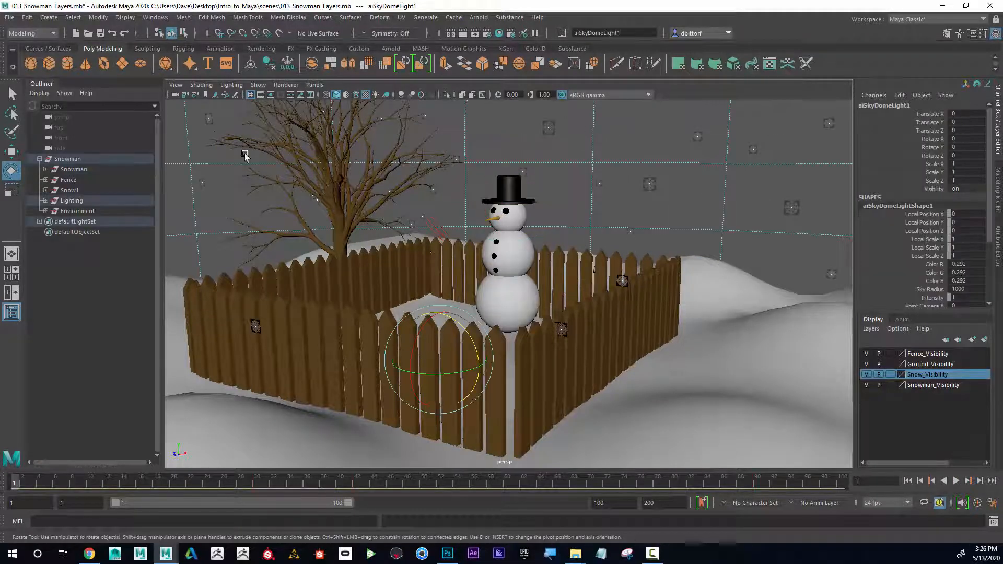
left_click(46, 190)
left_click(80, 210)
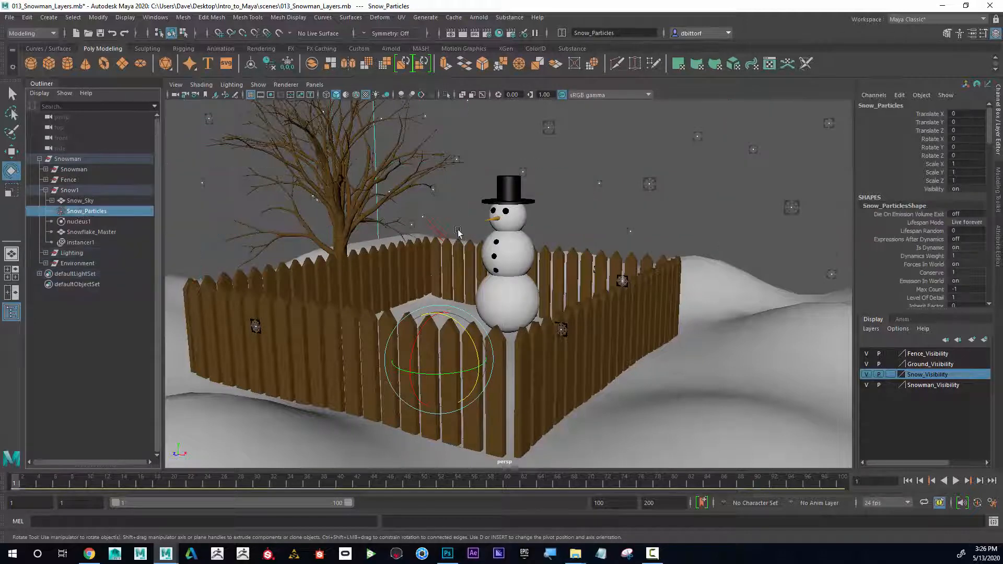
right_click_drag(633, 255, 584, 227, "alt")
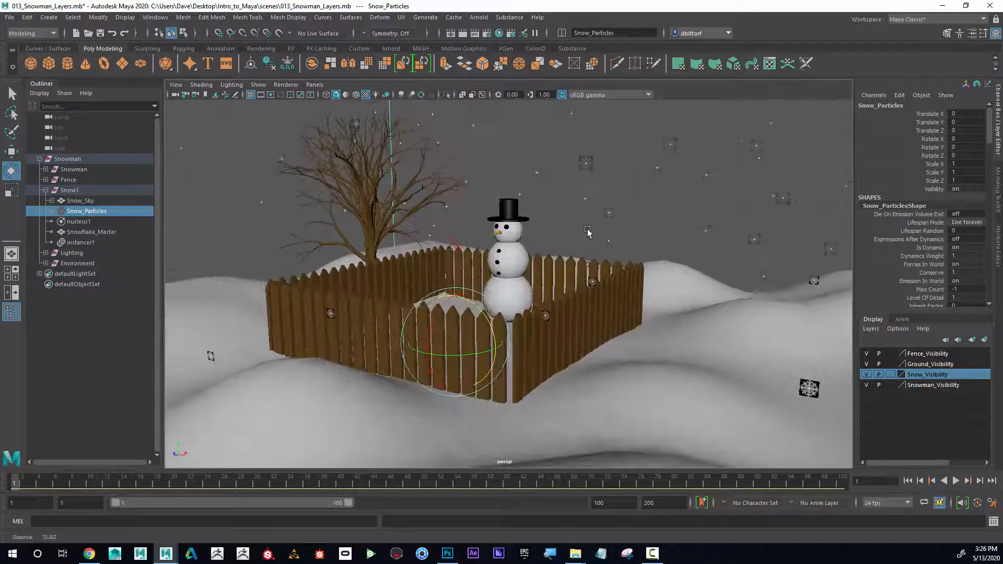
Run the snowfall, stop at frame 75, and set that state as the initial state for the selected Snow_Particles.
left_click(956, 481)
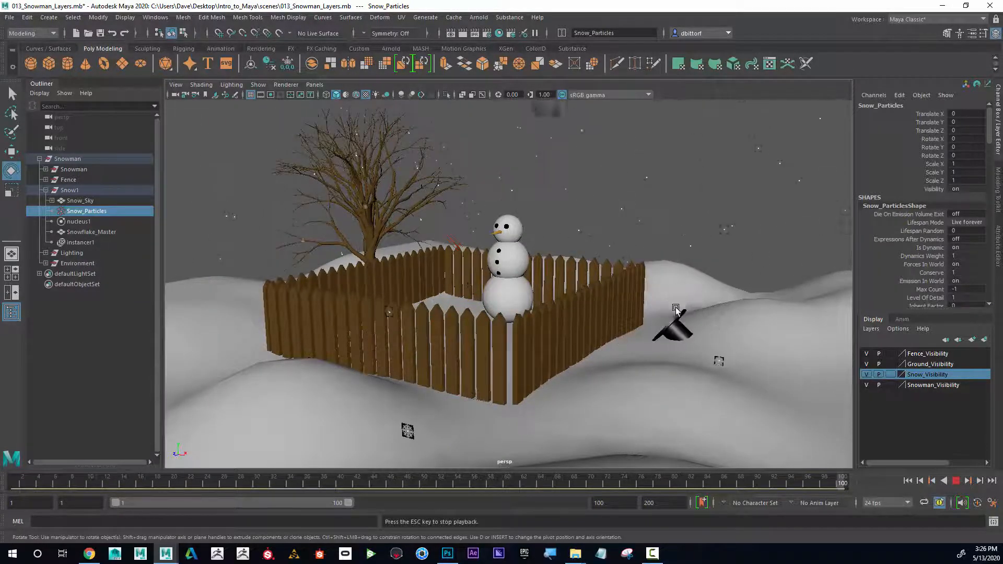
left_click(955, 480)
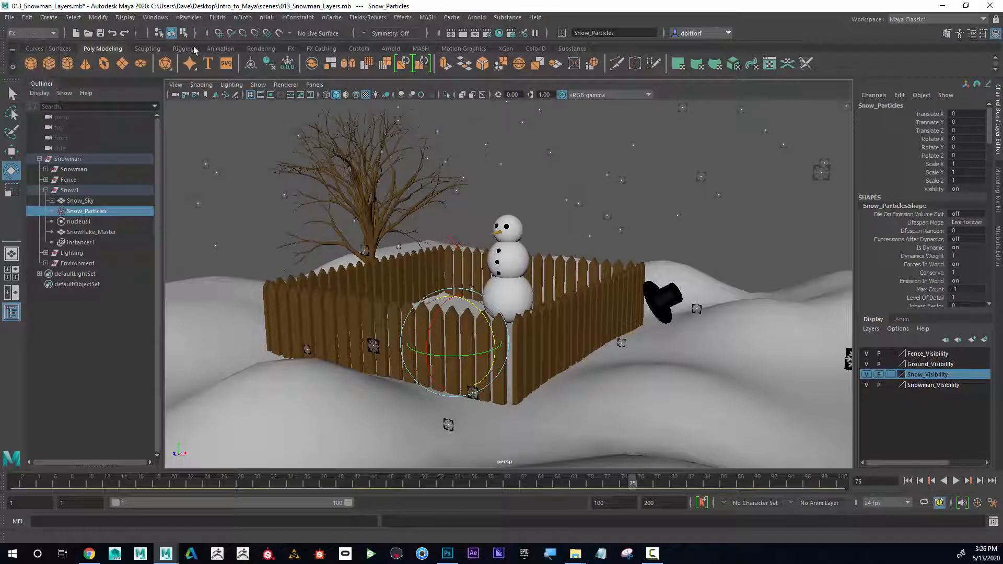
left_click(369, 17)
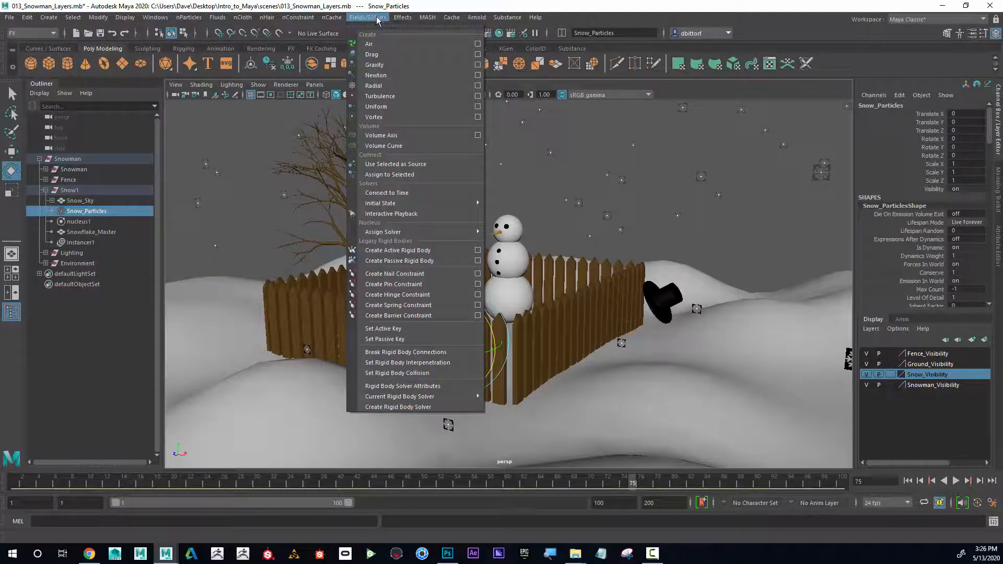
mouse_move(426, 205)
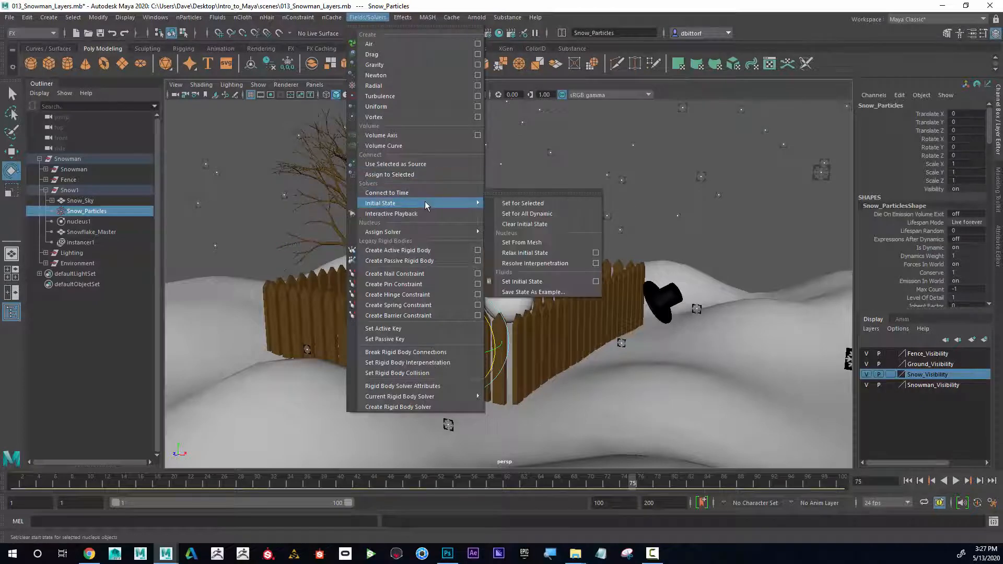
left_click(537, 204)
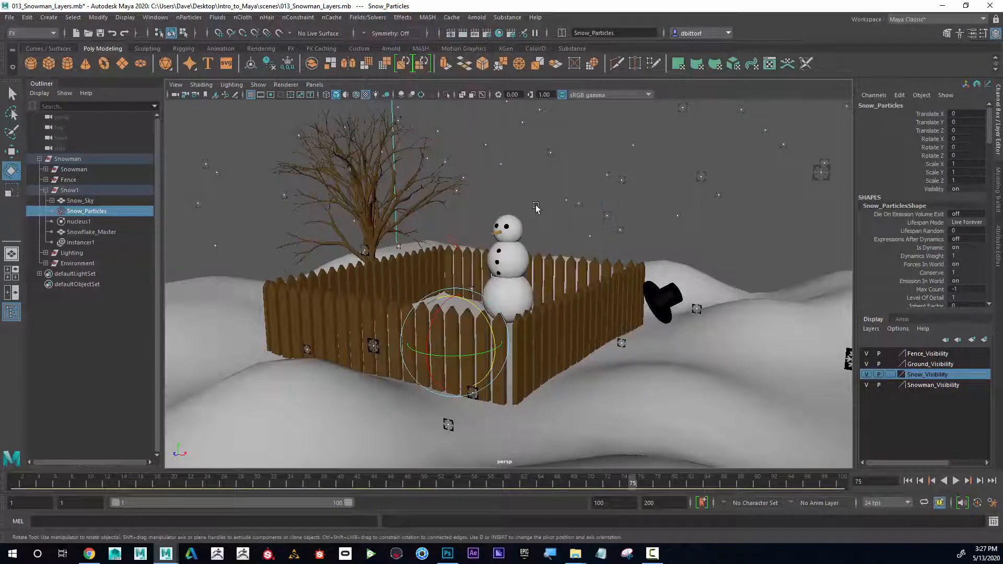
Play the animation from the start to check the snowfall's new initial state together with the hat's flight.
left_click(907, 481)
left_click(955, 481)
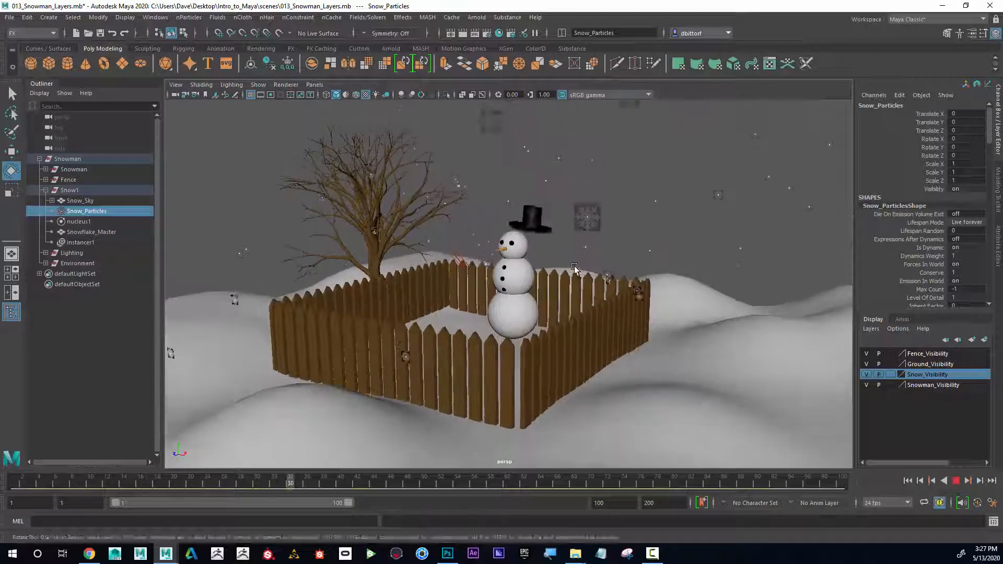
left_click(956, 481)
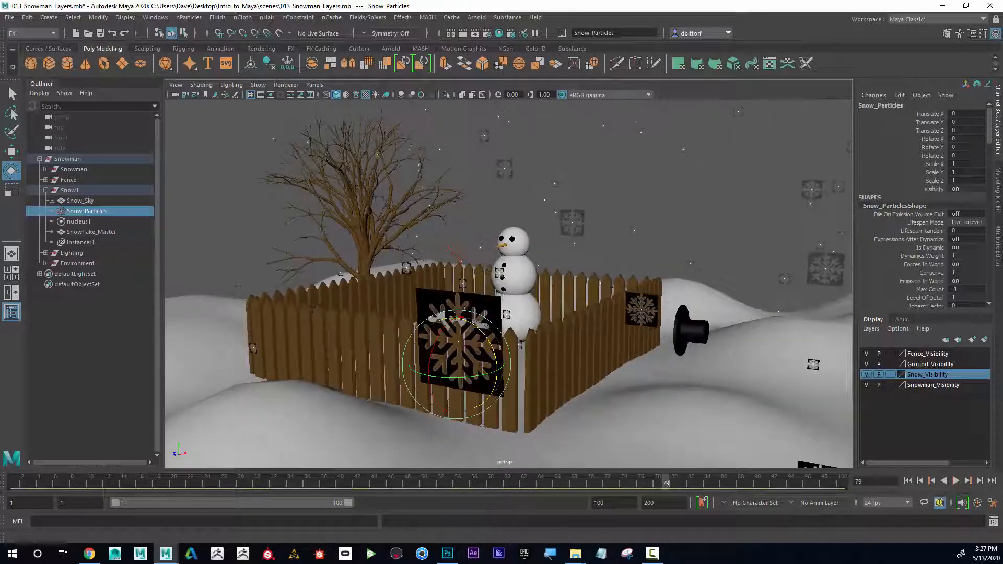